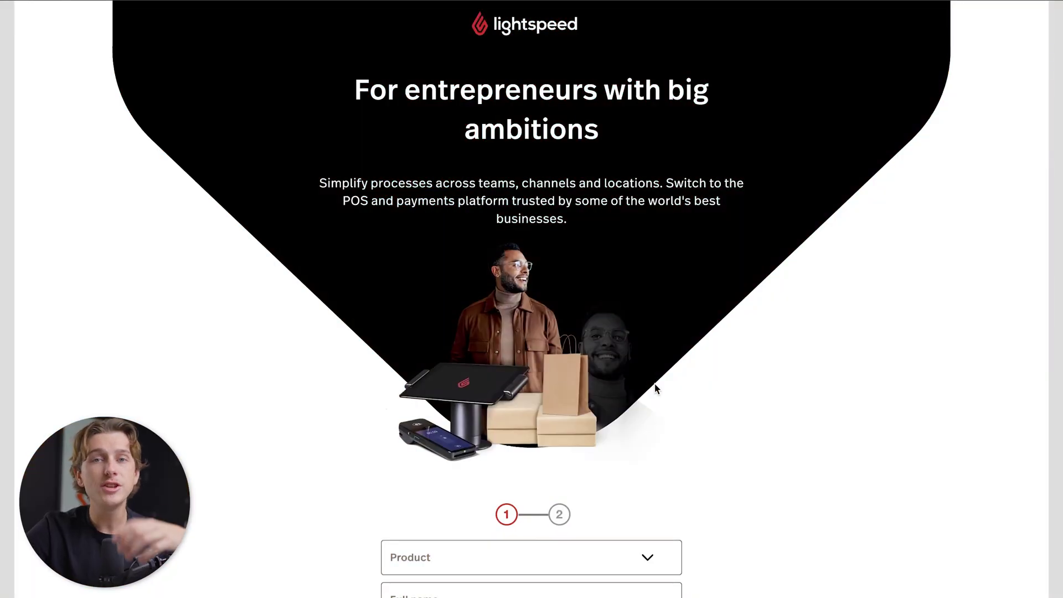
- Scroll down the landing page to reveal the product, name, email and phone sign-up fields
scroll(654, 383, "down", 4)
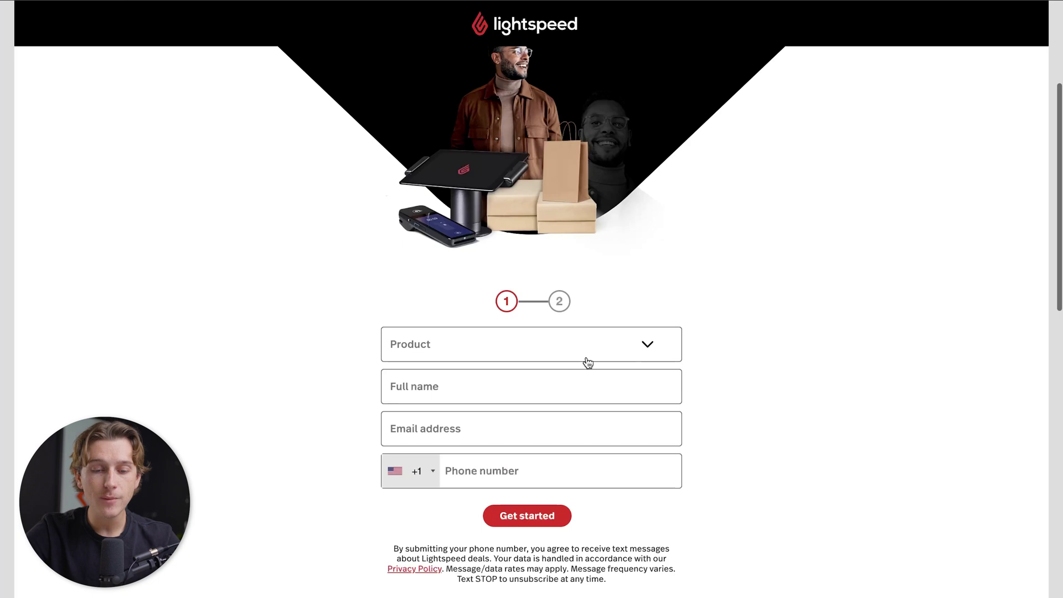
- Select Retail as the sign-up product, then click into the Full name and Email fields
left_click(601, 349)
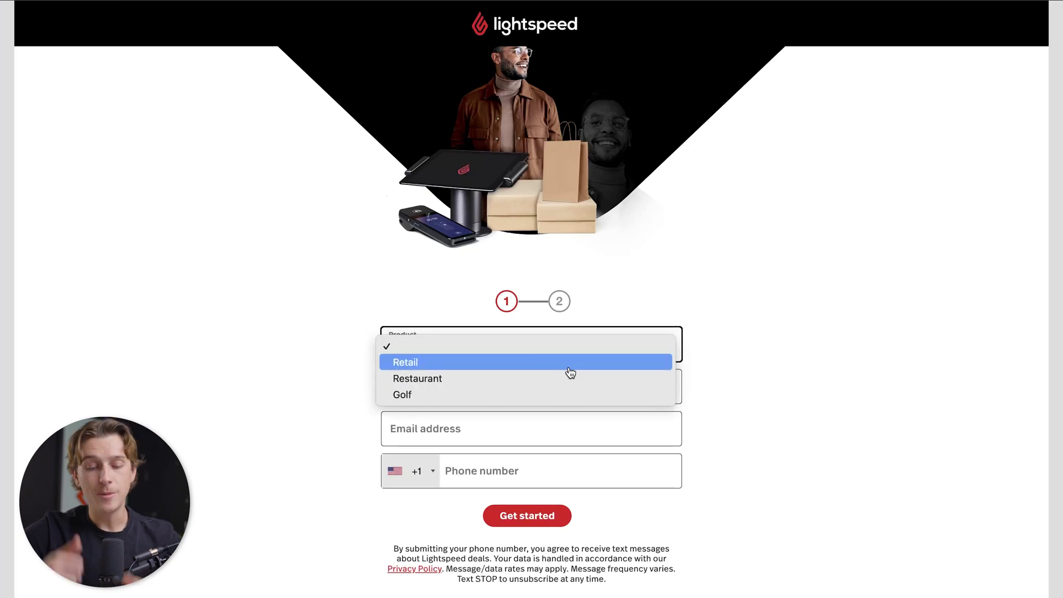
left_click(613, 368)
left_click(555, 392)
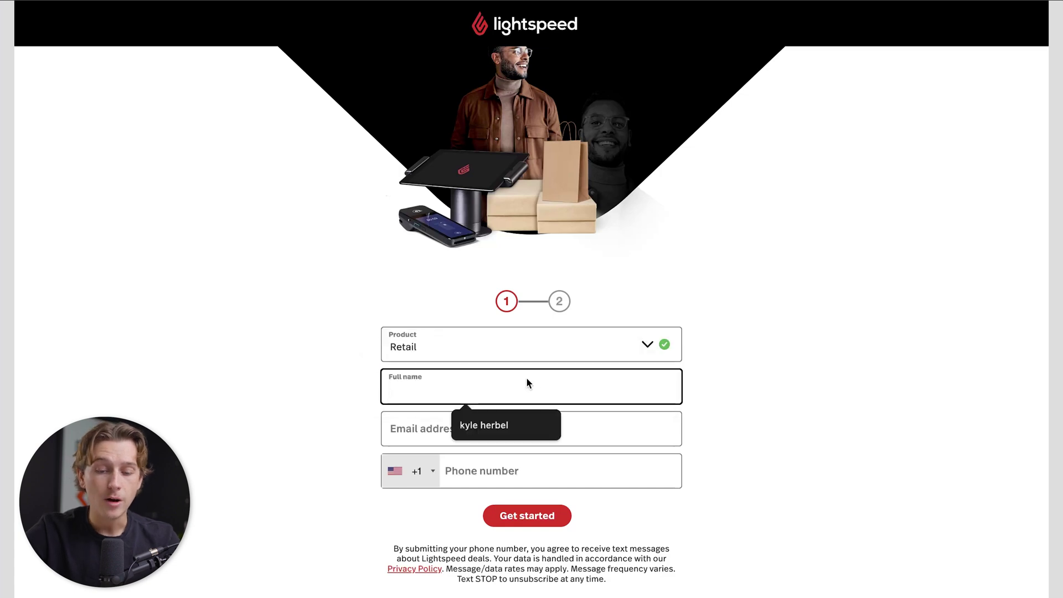
left_click(458, 455)
scroll(458, 465, "down", 2)
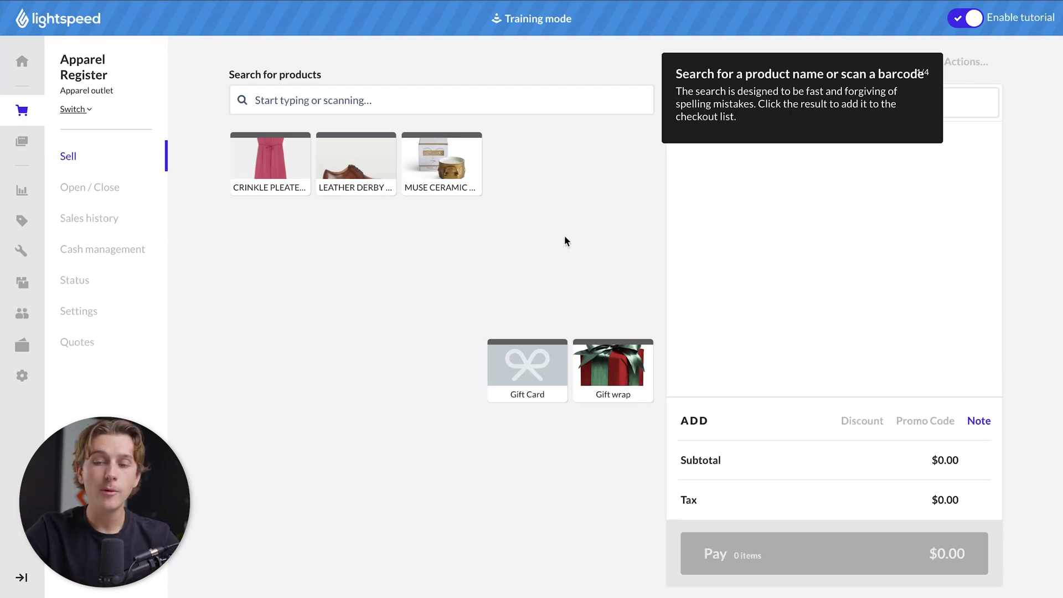
- Switch off the Enable tutorial toggle on the Sell screen
left_click(972, 20)
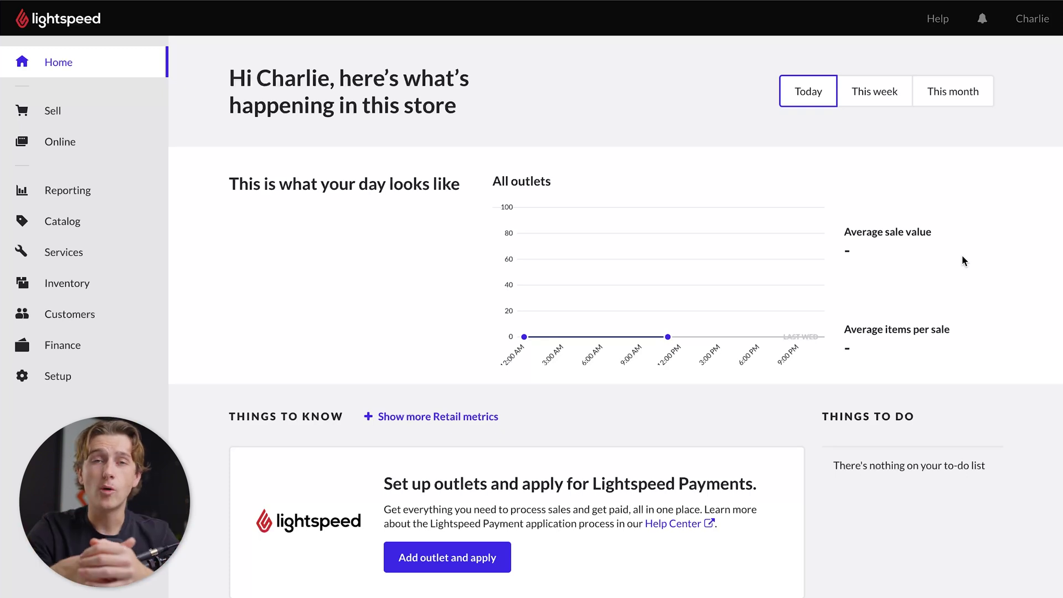
- Open Inventory's Stock control page from the sidebar
left_click(103, 284)
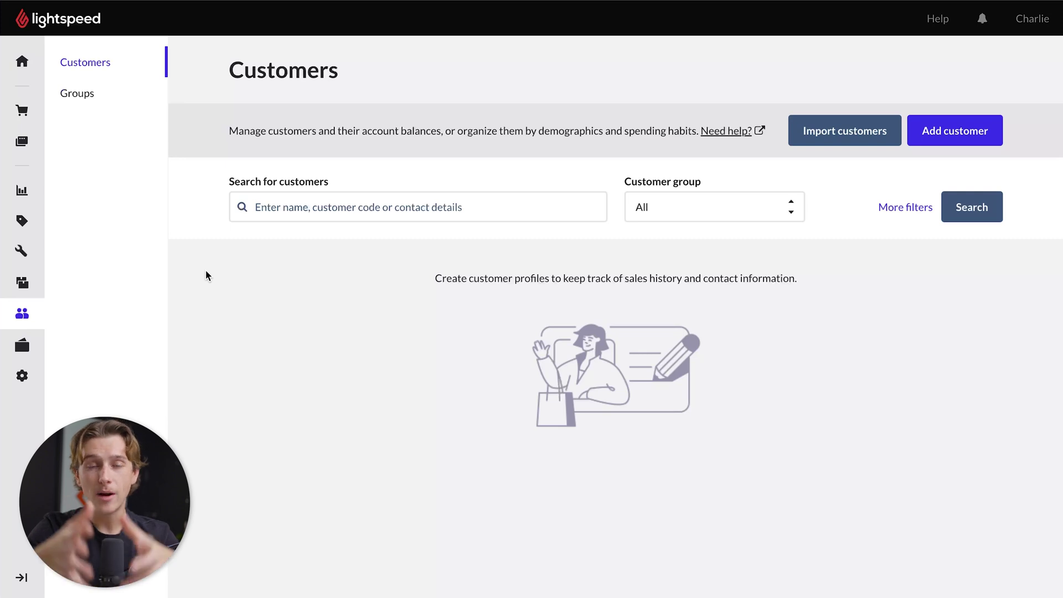
- Open the Reporting section's Retail dashboard from the sidebar
left_click(21, 191)
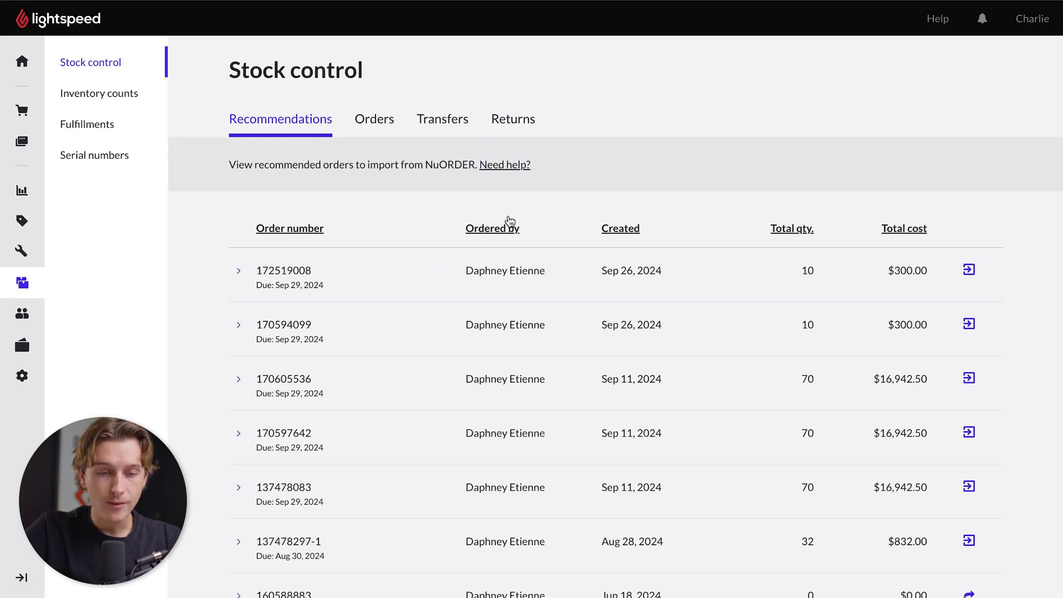
- Look through the stock Orders, Transfers and Returns tabs, ending back on Orders
left_click(386, 119)
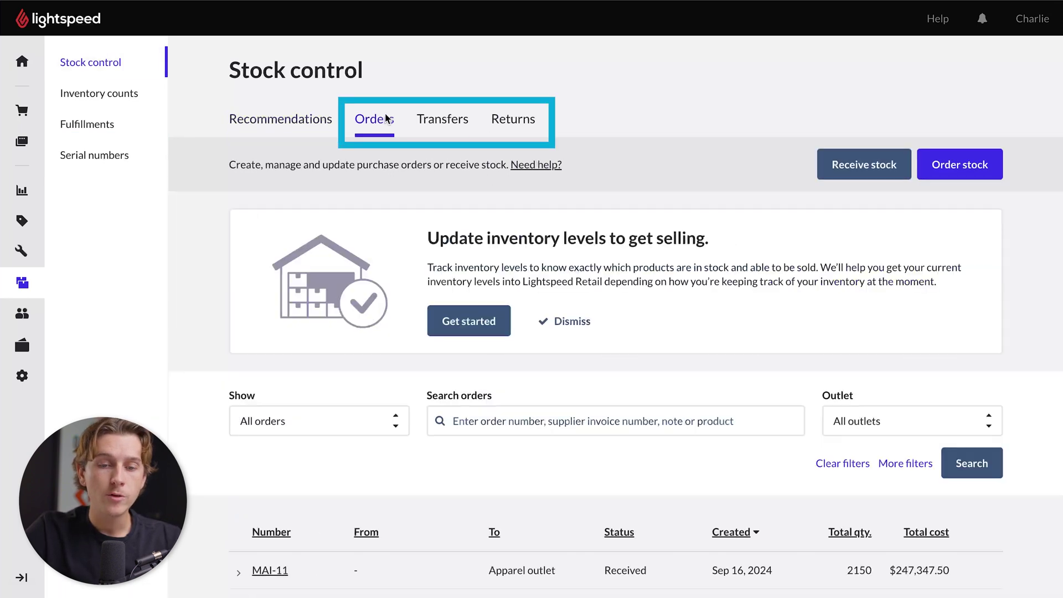
left_click(446, 125)
left_click(513, 121)
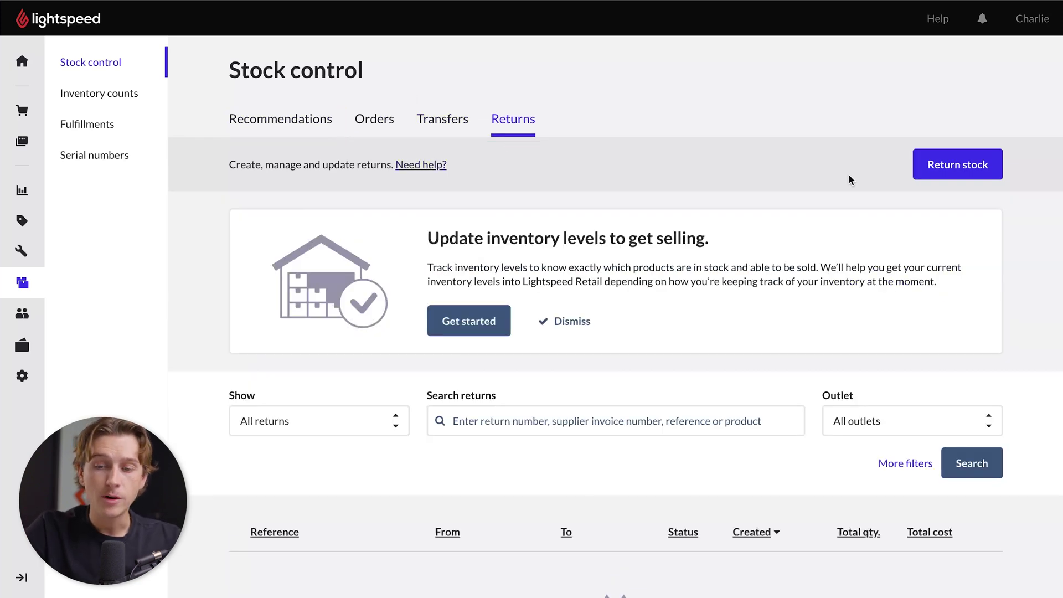
left_click(461, 122)
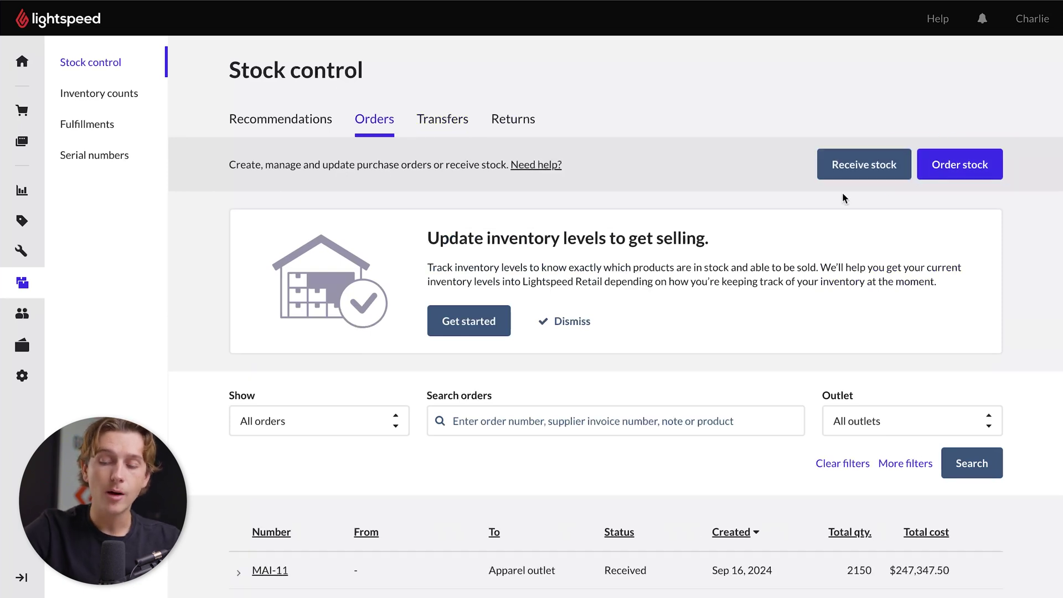
- View Inventory counts, Customer pickup and Delivery fulfillments, Serial numbers, then Customers
left_click(140, 109)
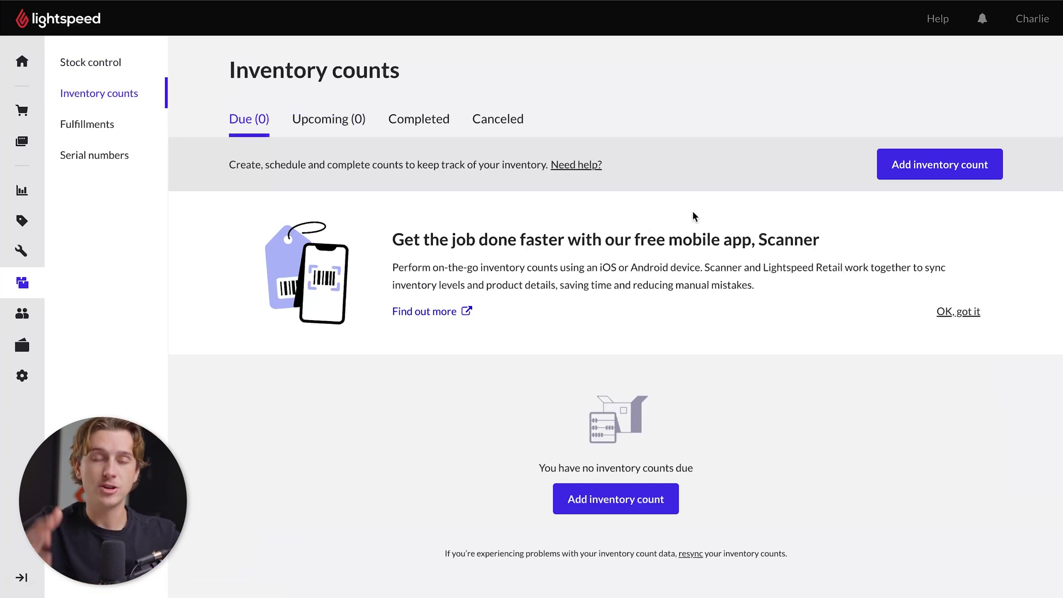
left_click(147, 132)
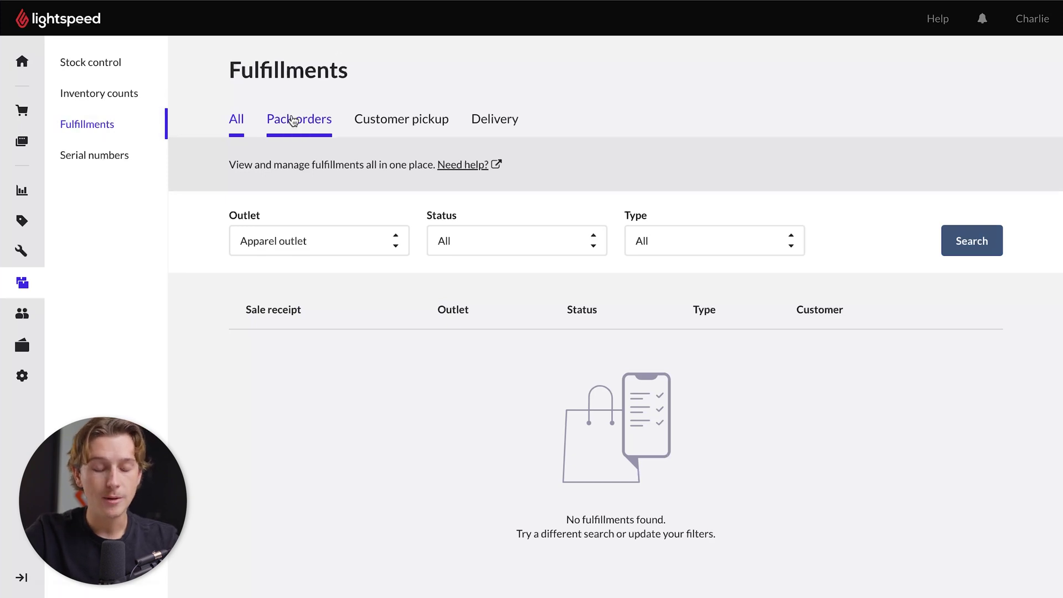
left_click(385, 118)
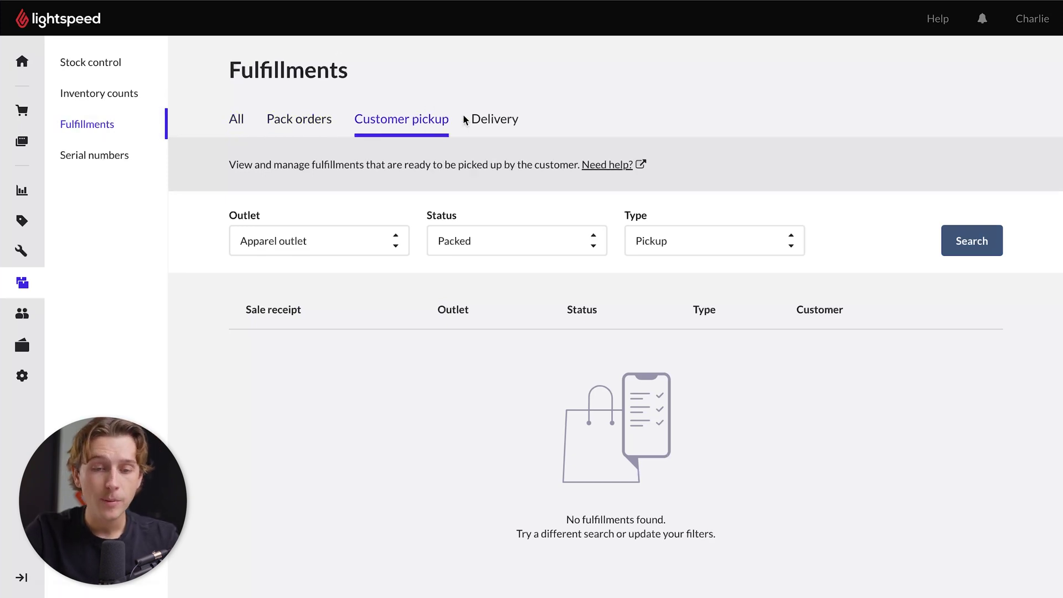
left_click(499, 132)
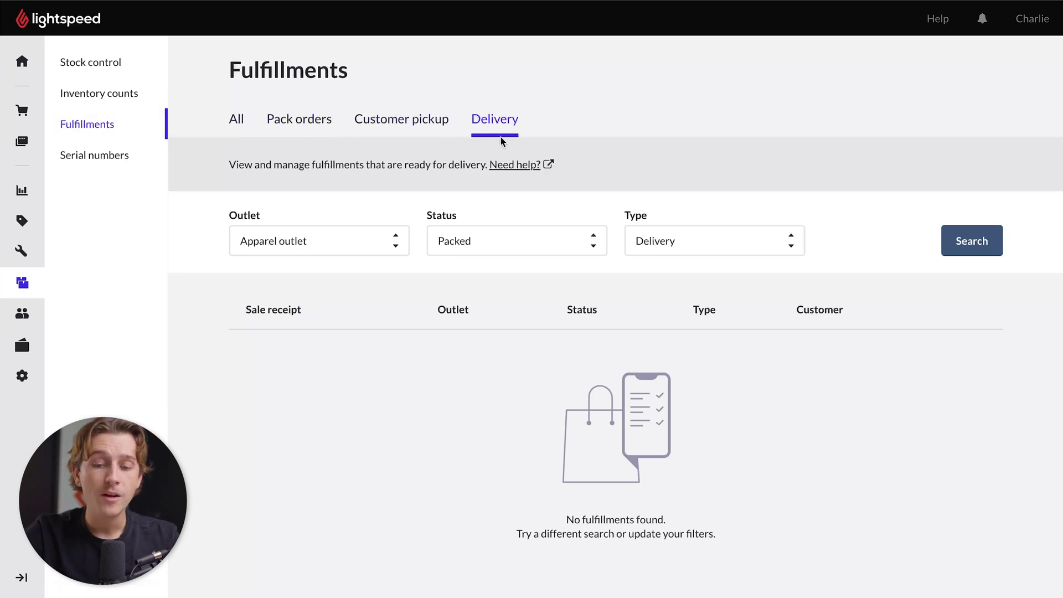
left_click(113, 158)
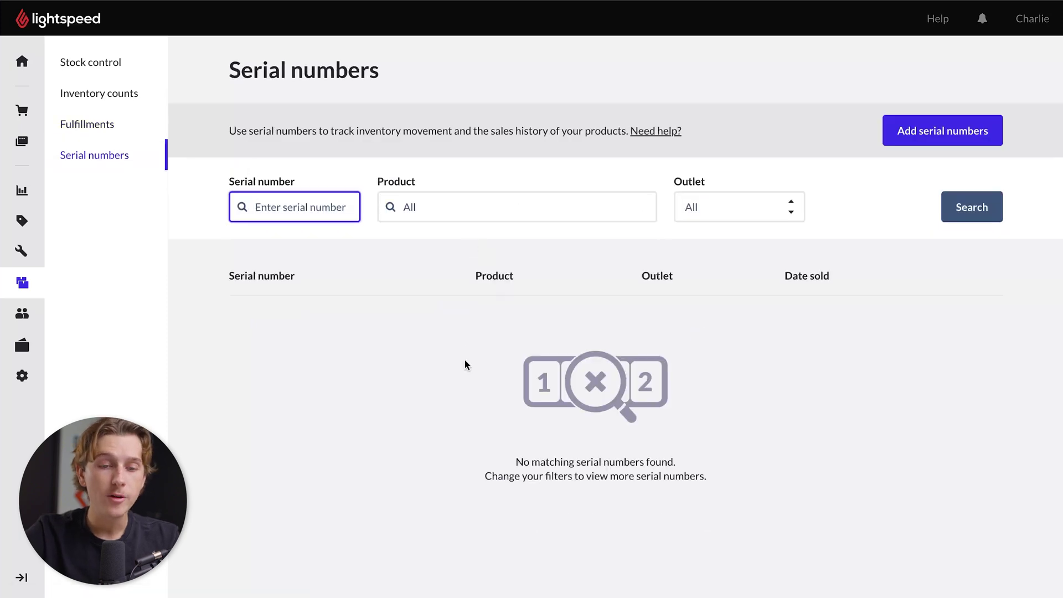
left_click(22, 314)
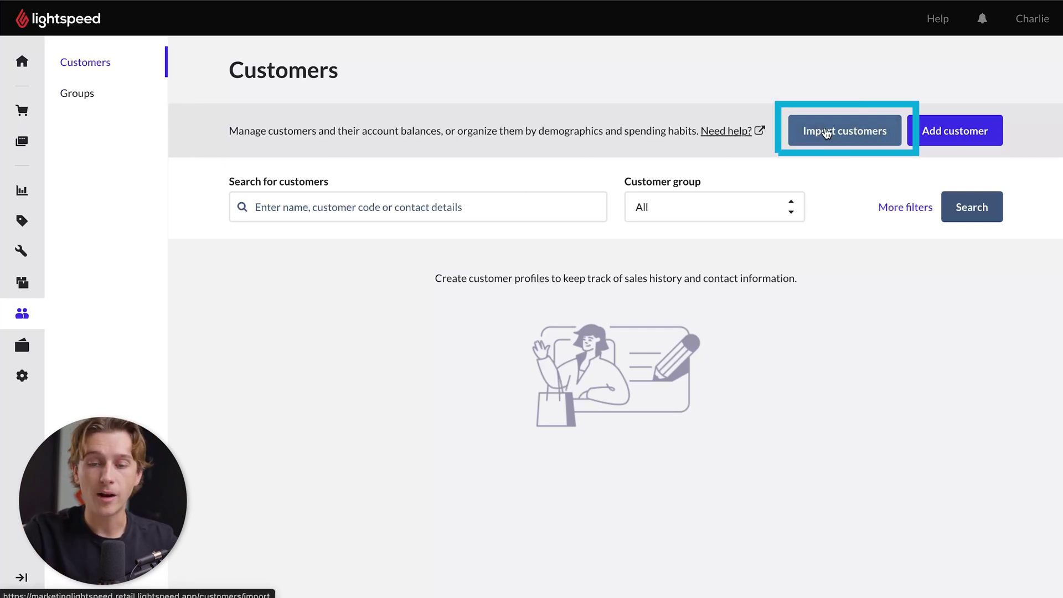
left_click(957, 132)
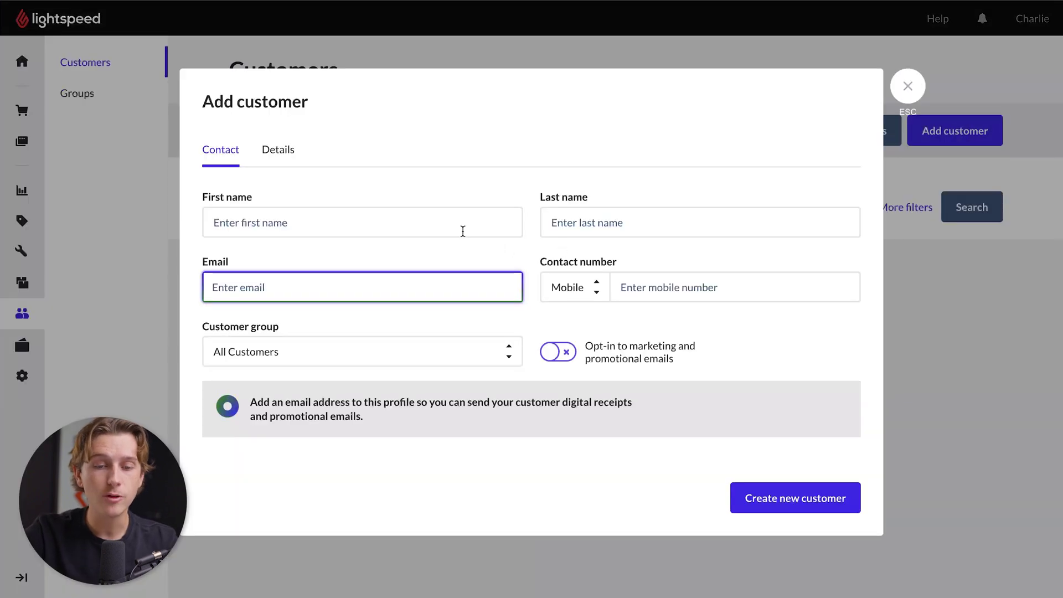
left_click(445, 224)
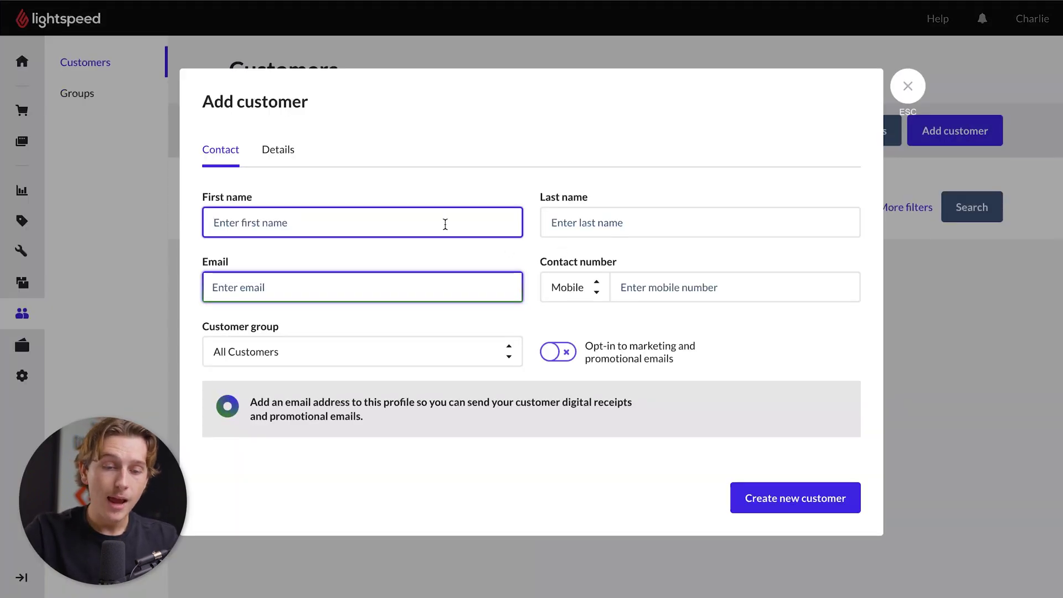
left_click(645, 214)
left_click(439, 285)
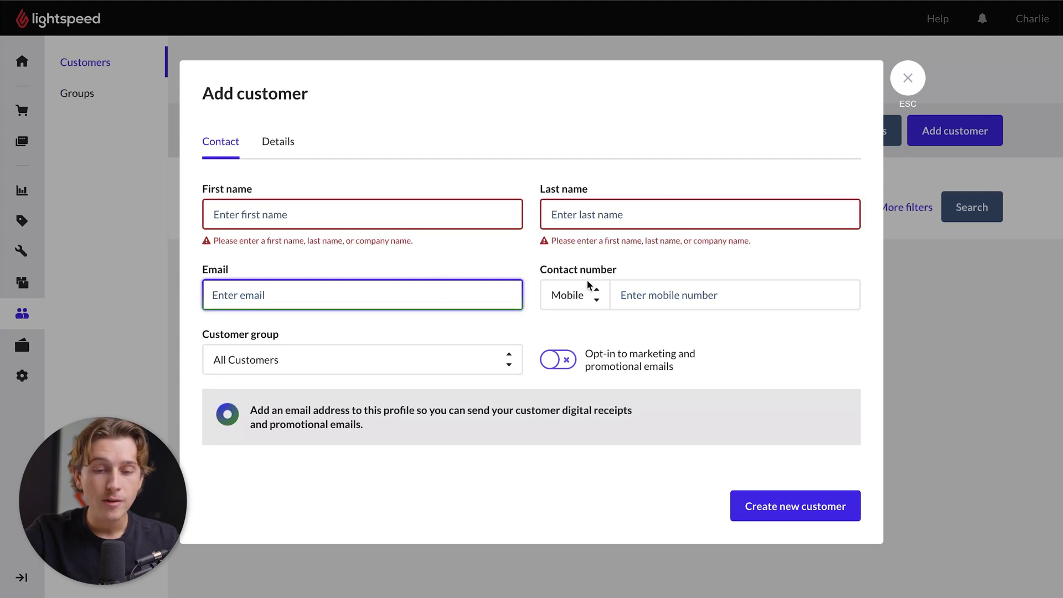
left_click(283, 143)
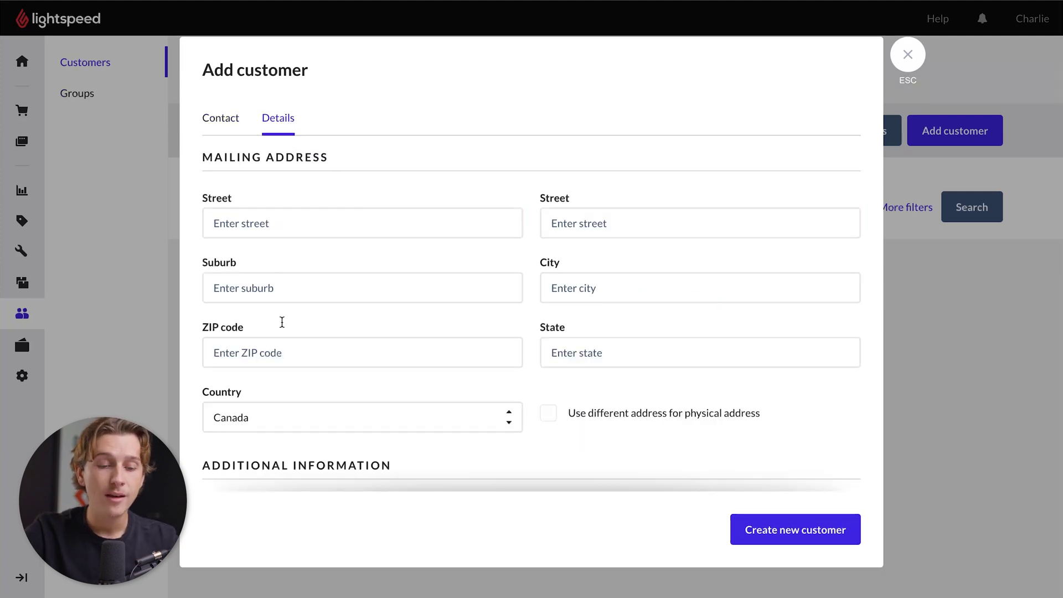
key("Escape")
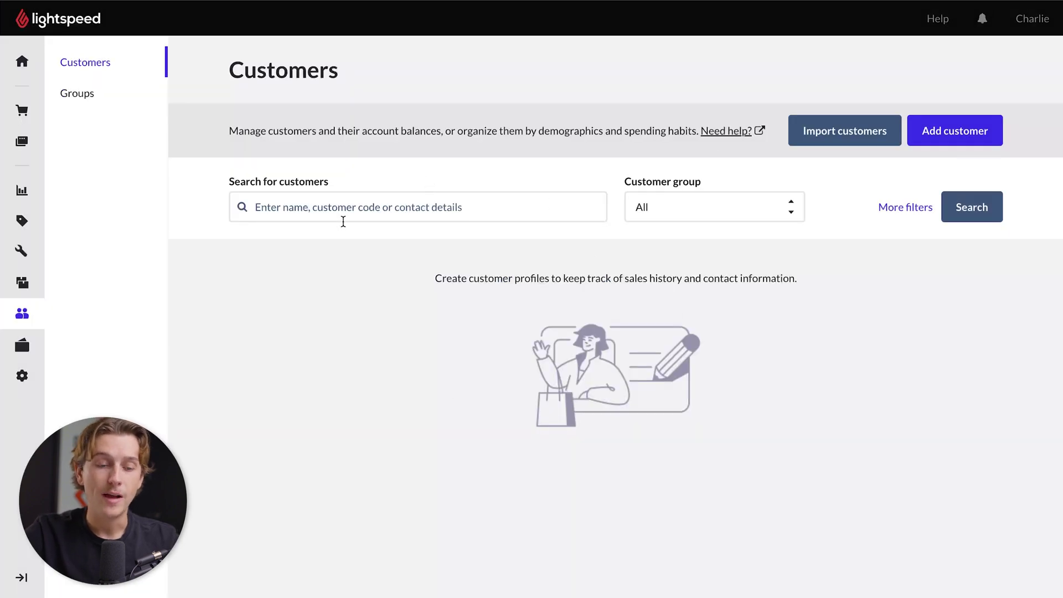
- Scroll through the Retail dashboard cards, then open the Sales report Summary for Sep 16–Oct 9, 2024
left_click(72, 201)
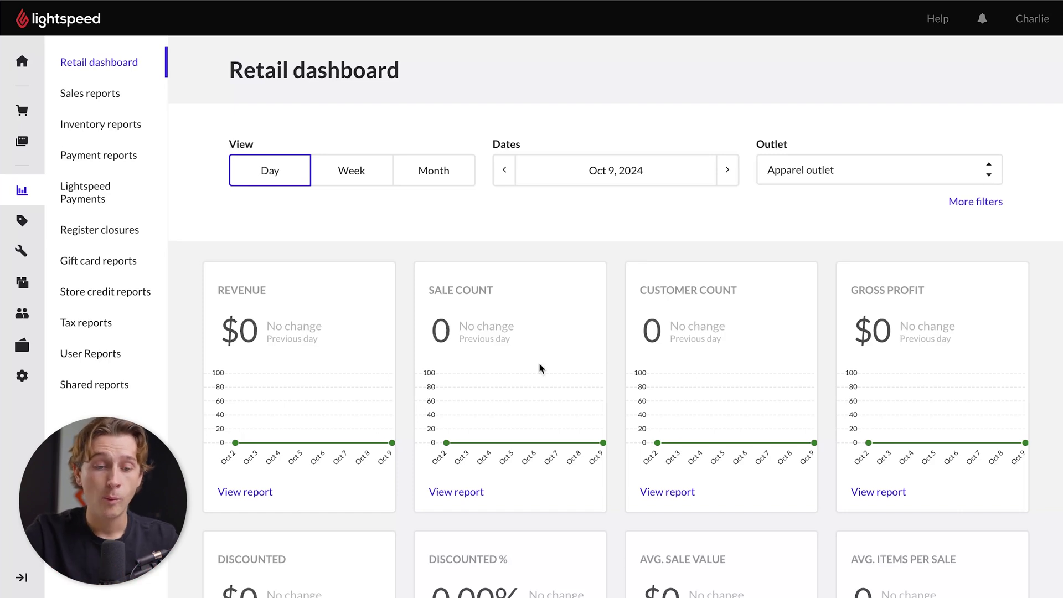
scroll(466, 448, "down", 2)
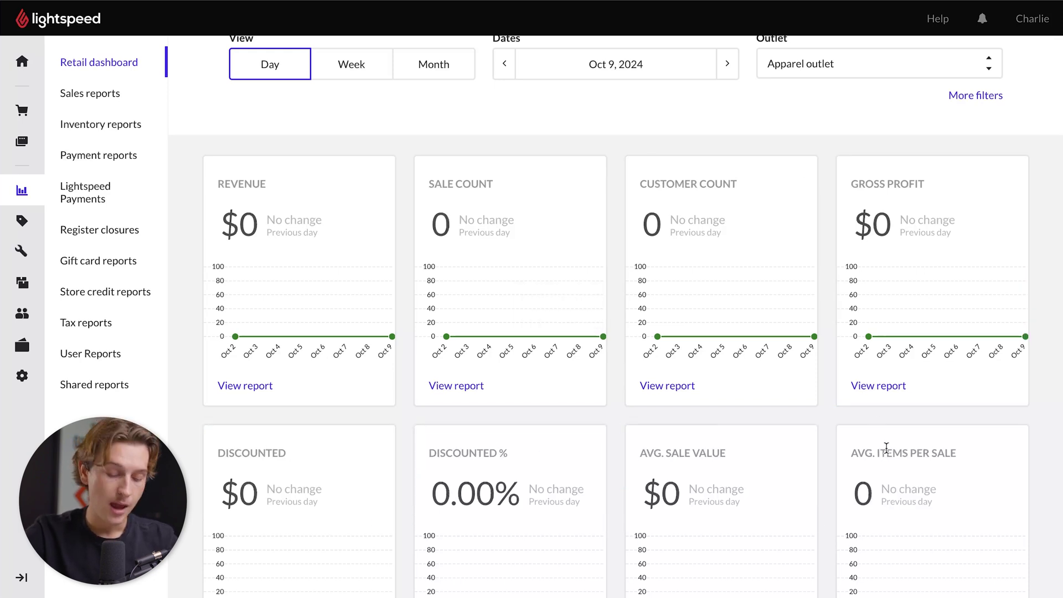
scroll(334, 195, "up", 2)
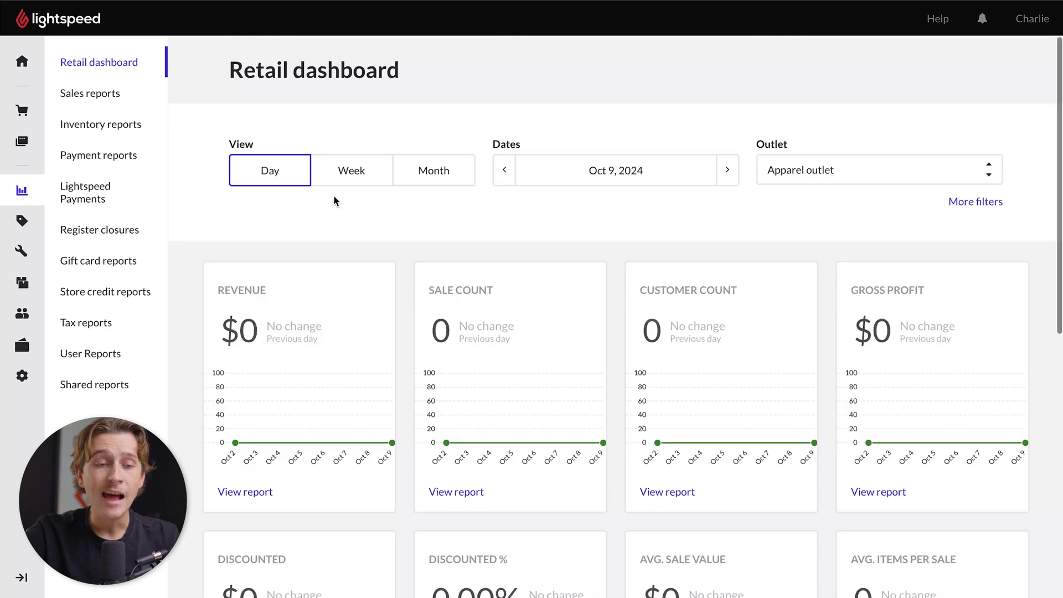
left_click(114, 94)
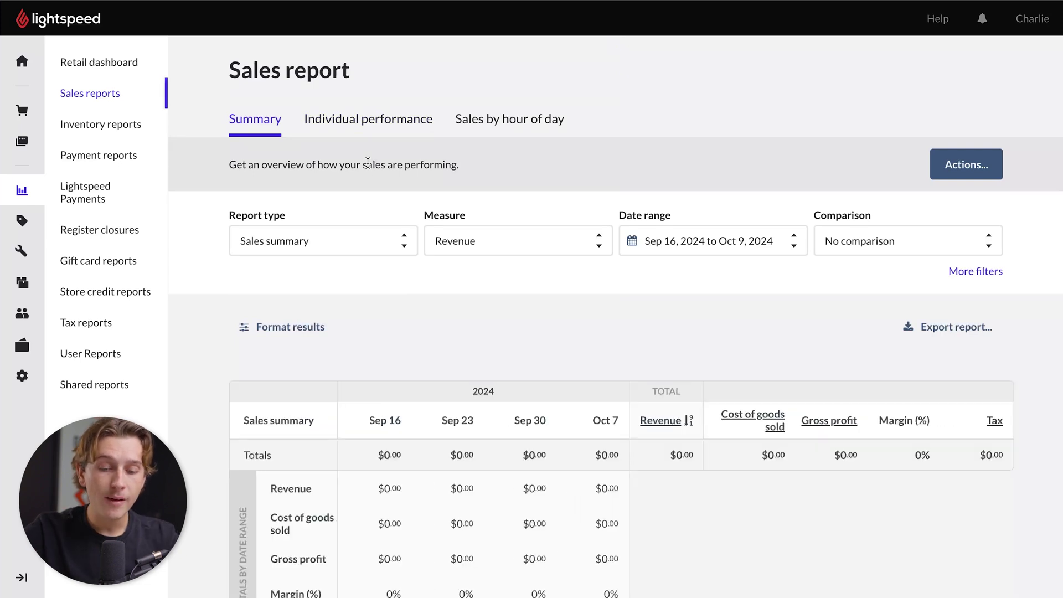
- View the employee sales, hourly sales, inventory and payment reports
left_click(349, 120)
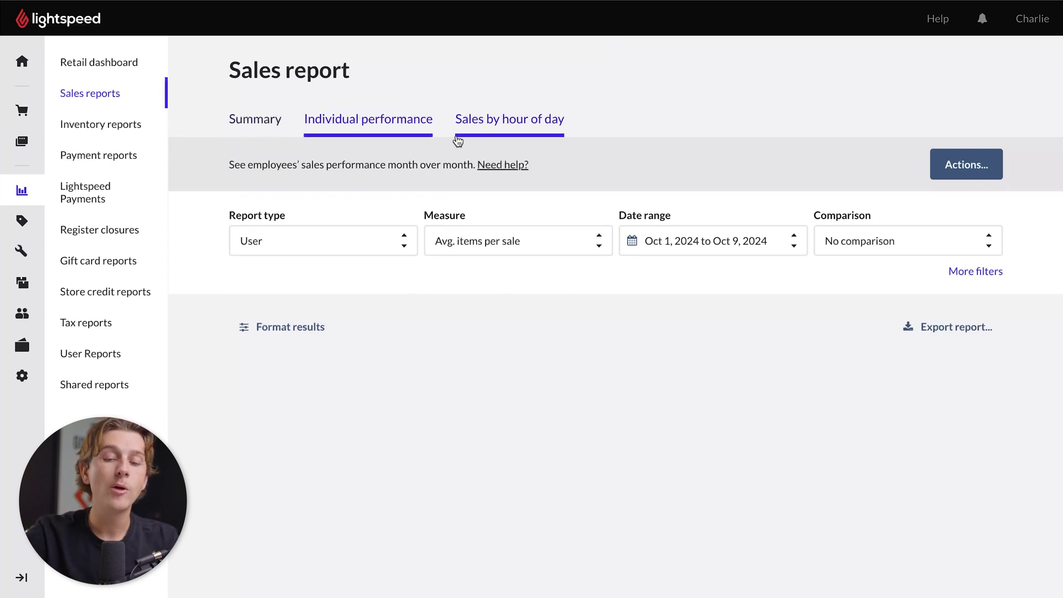
left_click(488, 120)
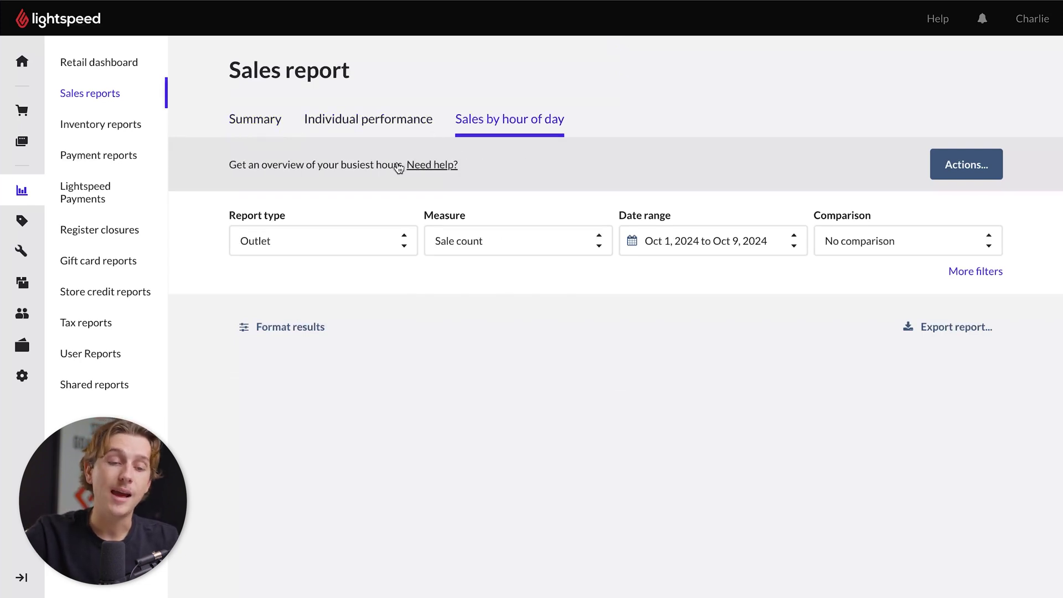
left_click(129, 135)
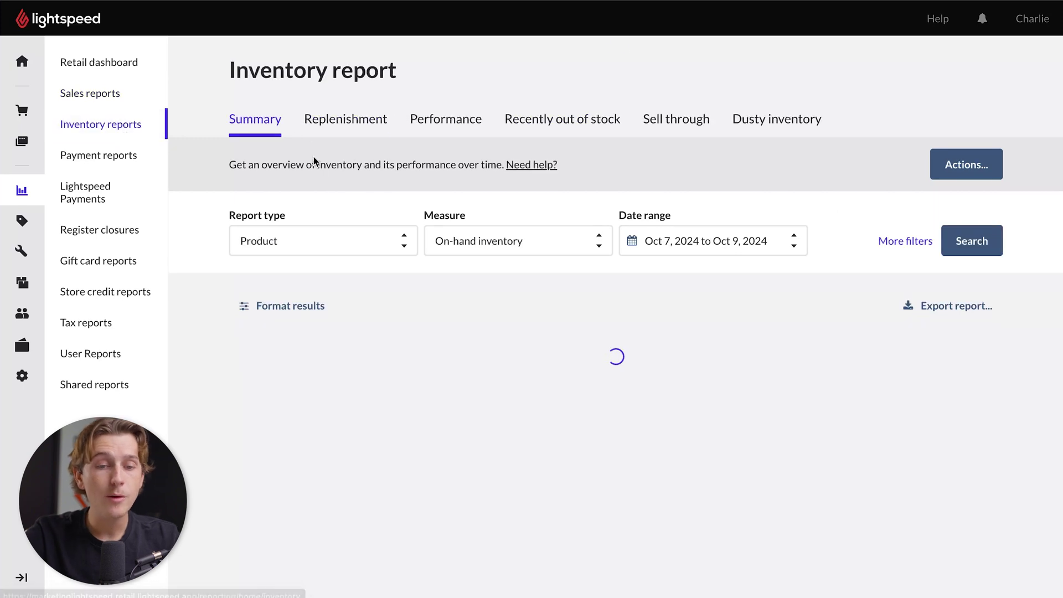
left_click(98, 162)
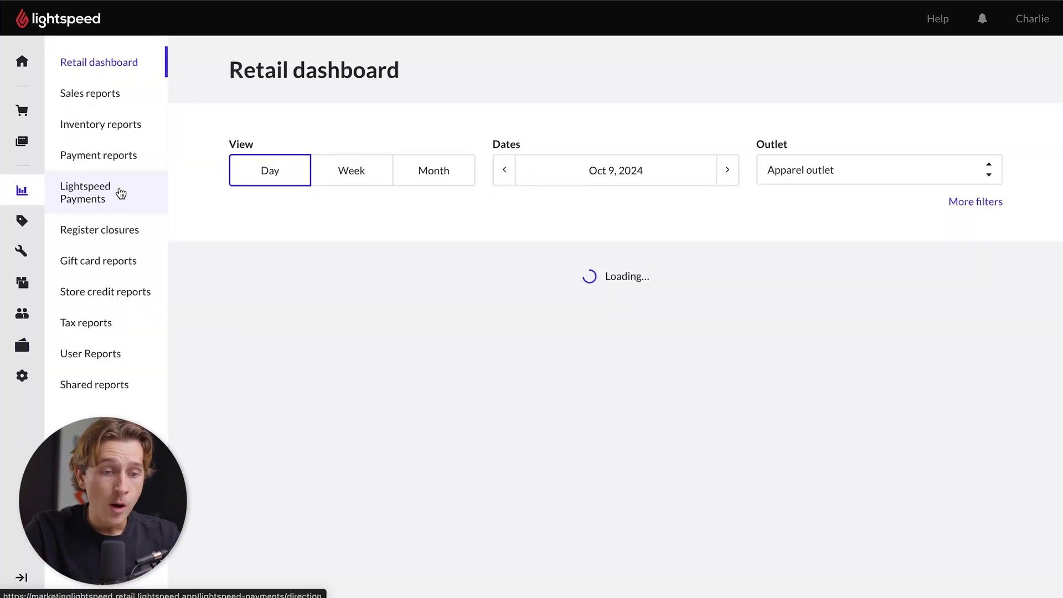
- Step through Register closures, Gift card, Store credit, Tax, User and Shared reports, then return Home
left_click(131, 236)
left_click(130, 263)
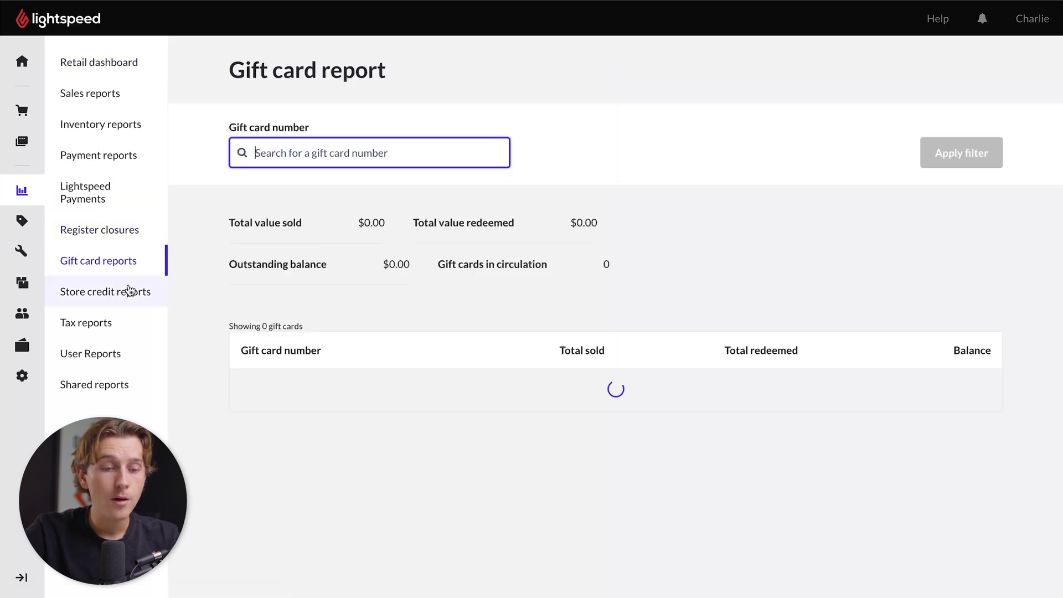
left_click(126, 291)
left_click(120, 329)
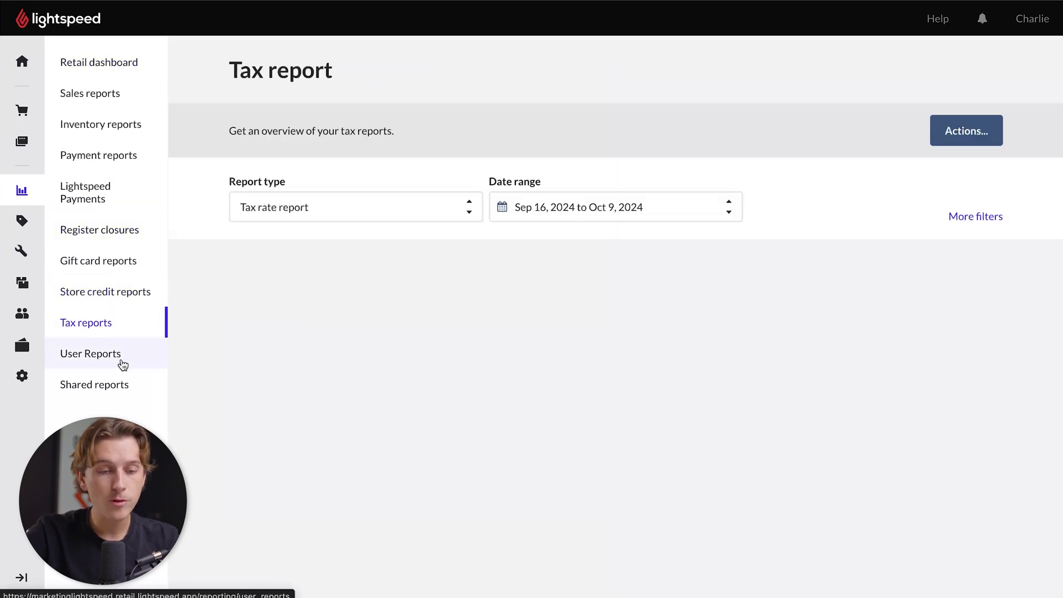
left_click(121, 357)
left_click(121, 387)
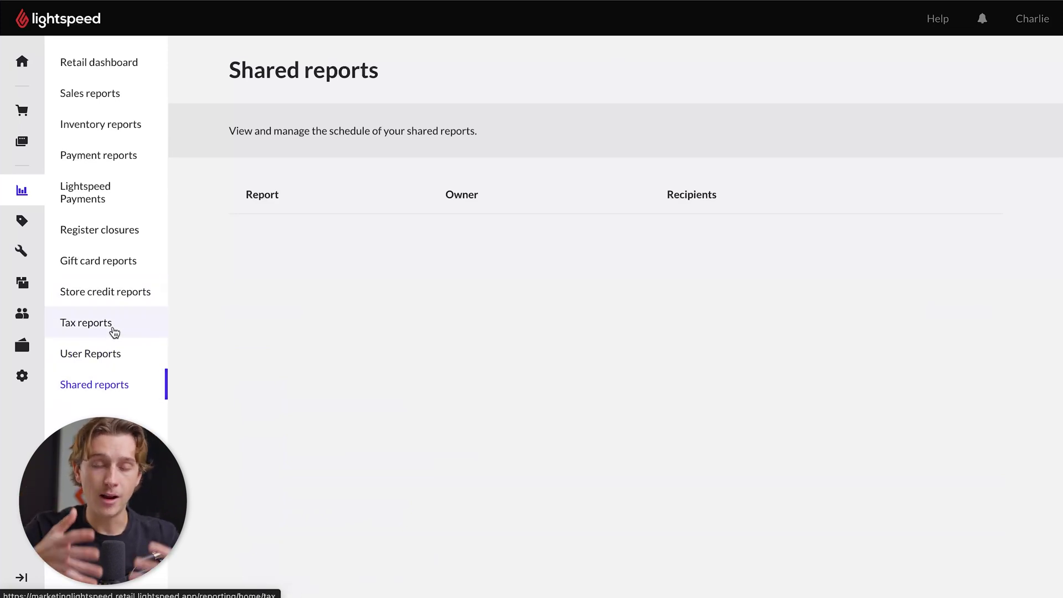
left_click(22, 62)
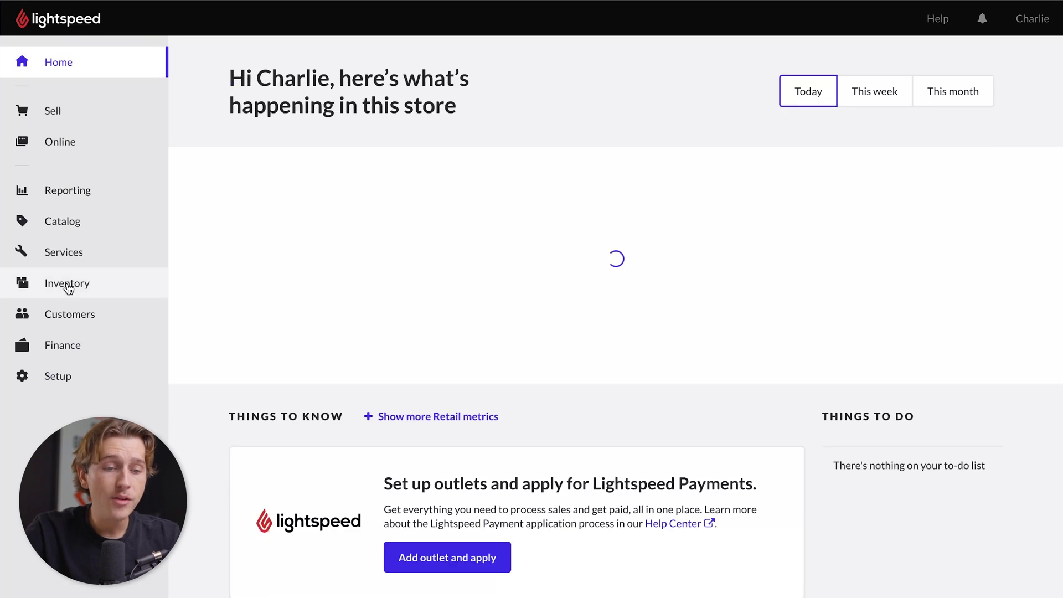
- On the Sell screen, pick the Crinkle Pleated Dress in Satin as size M, ROSE PINK, SPRING/SUMMER
left_click(97, 115)
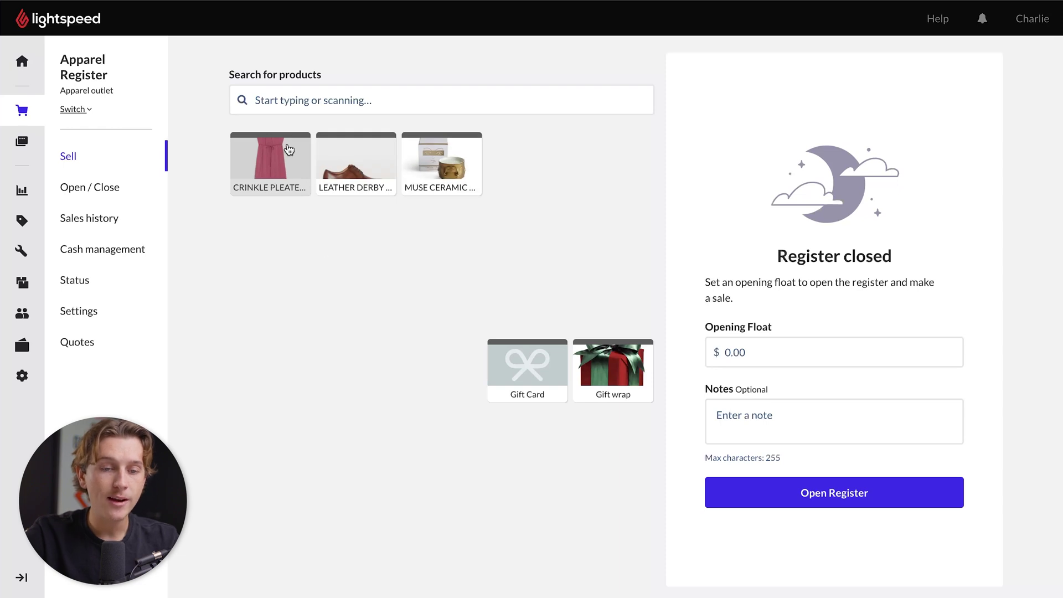
left_click(278, 191)
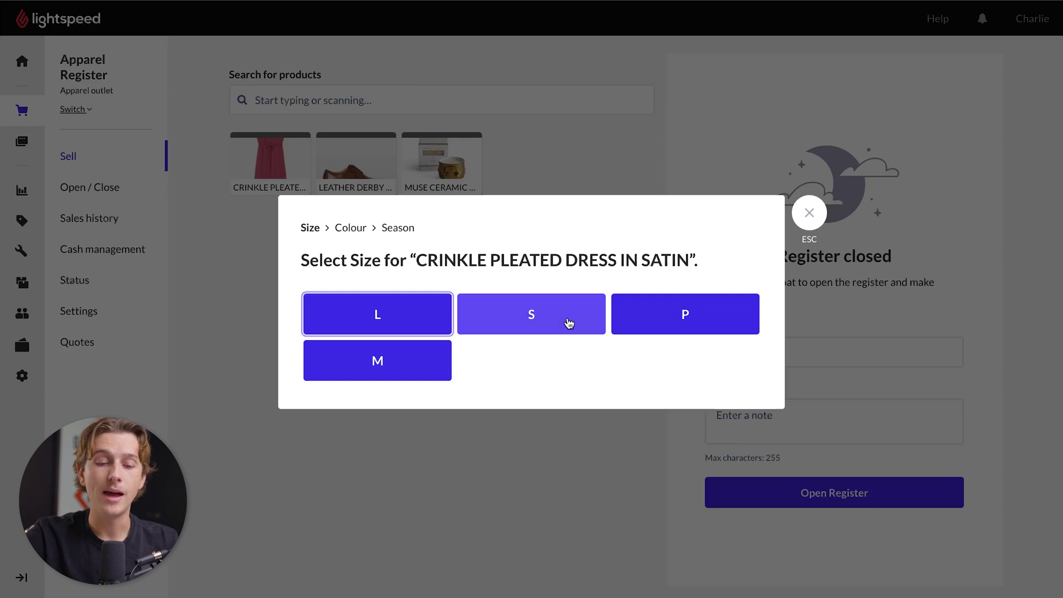
left_click(446, 371)
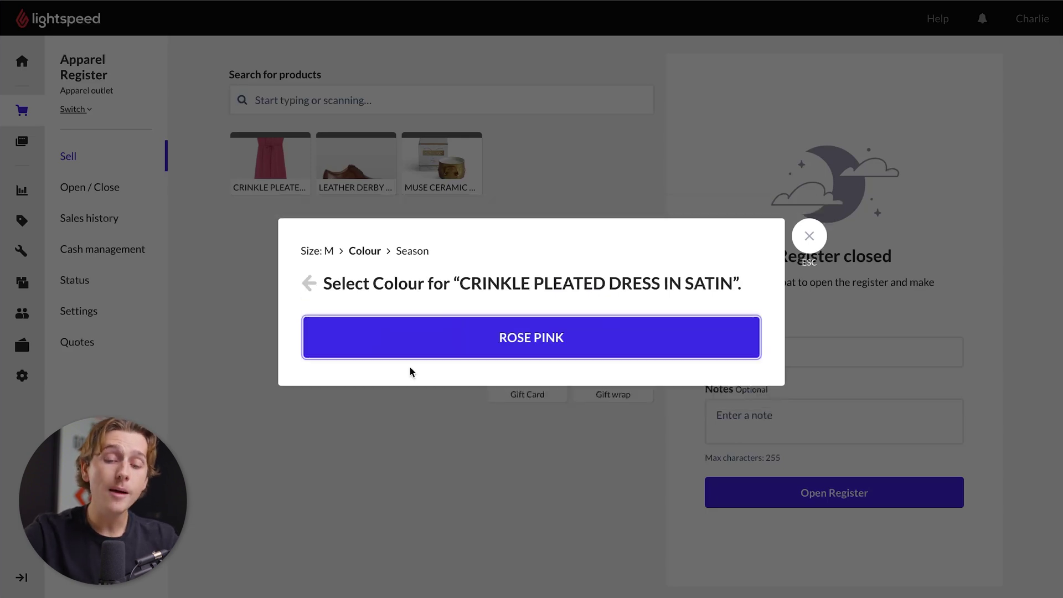
left_click(512, 335)
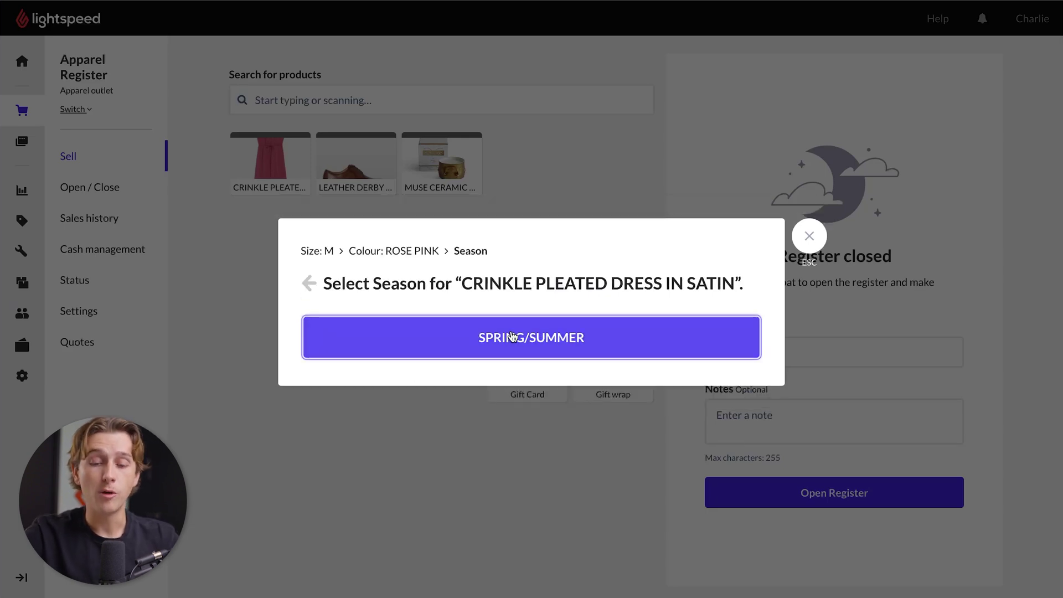
left_click(517, 337)
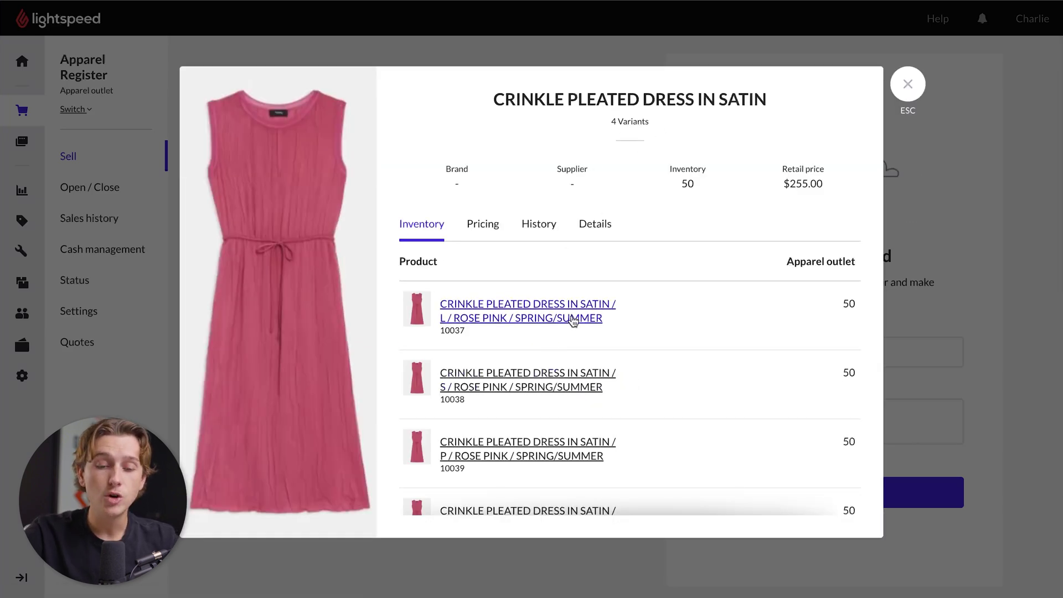
- Check the dress's inventory count of 50 and view its change history
scroll(825, 280, "down", 1)
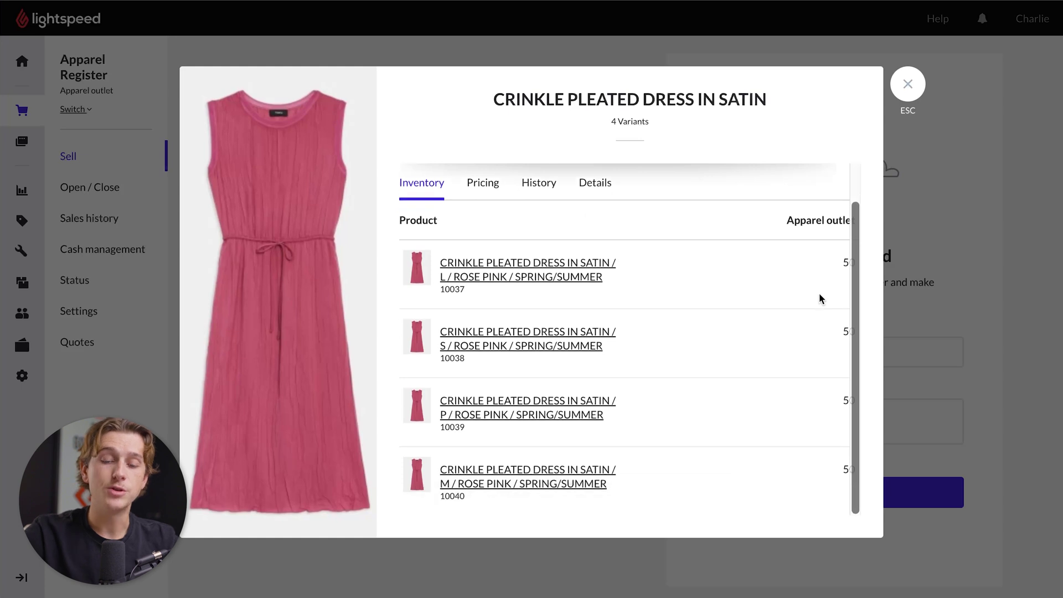
scroll(821, 299, "up", 1)
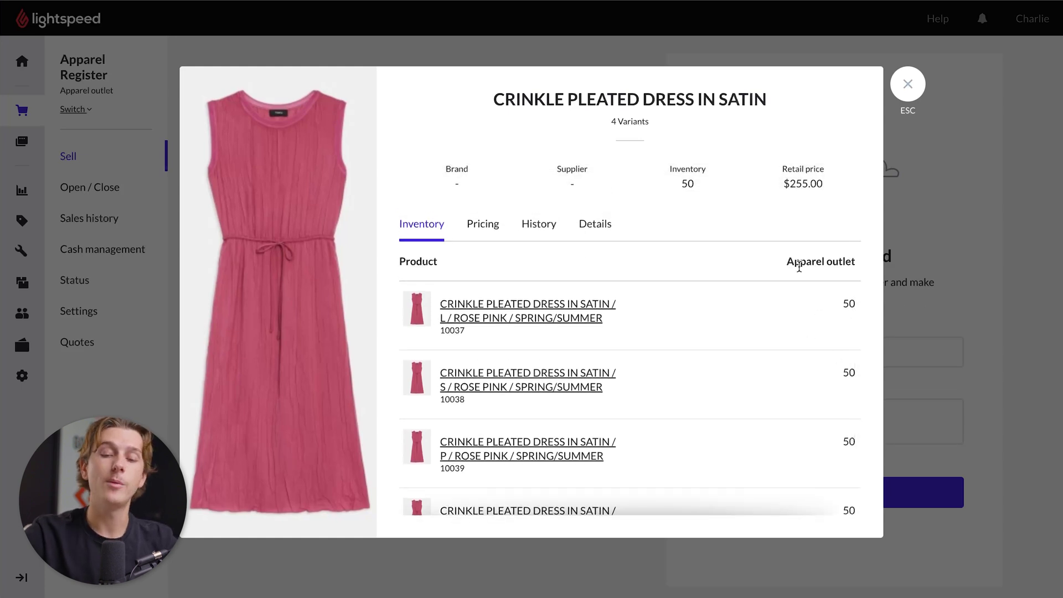
left_click_drag(679, 184, 718, 184)
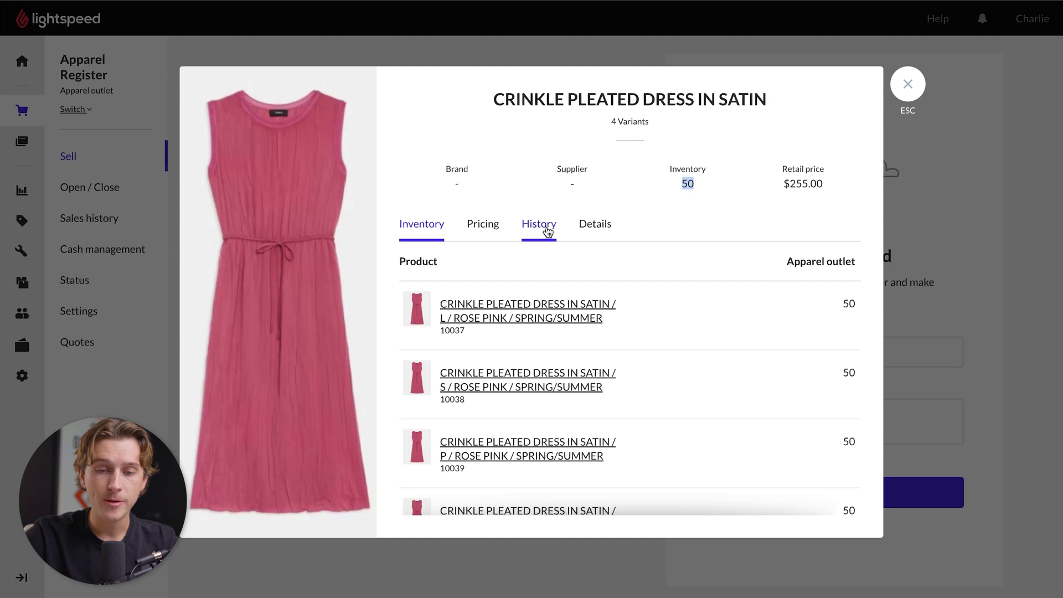
left_click(546, 225)
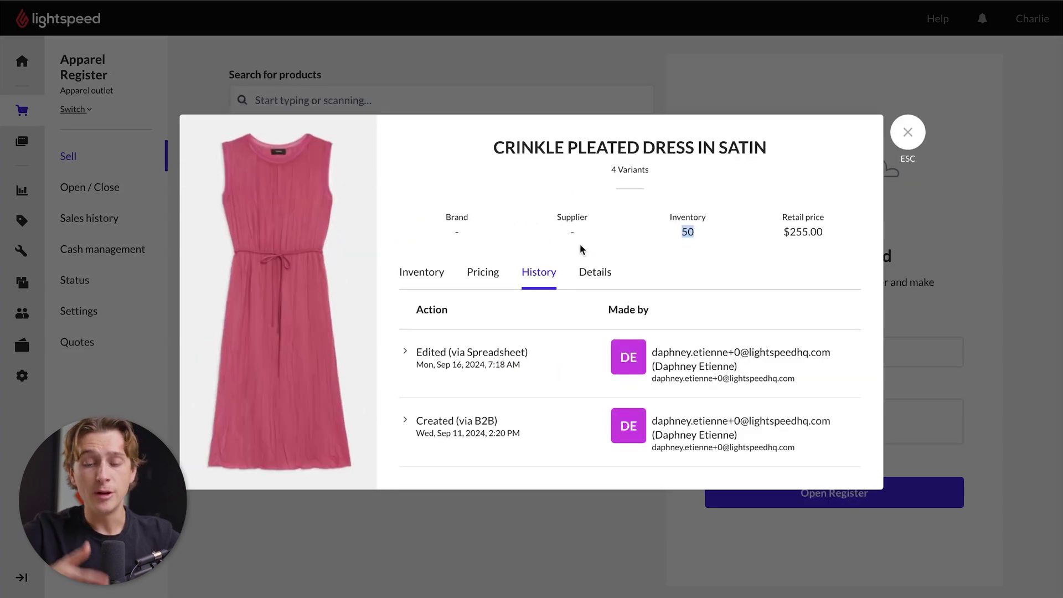
- Review the dress's description and $127.50 supplier price, then close the product details
left_click(590, 268)
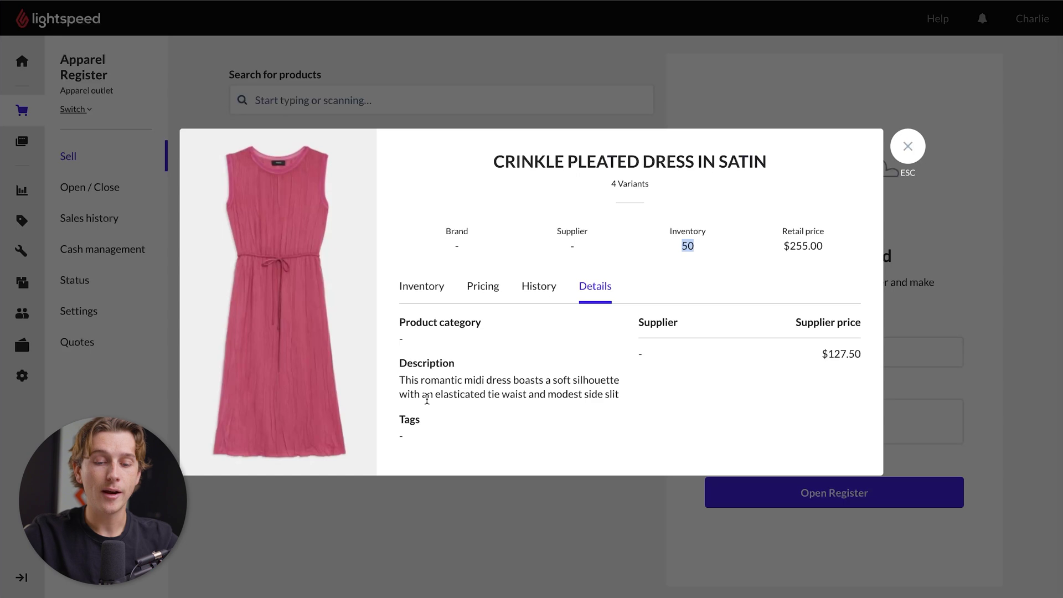
left_click_drag(438, 379, 602, 393)
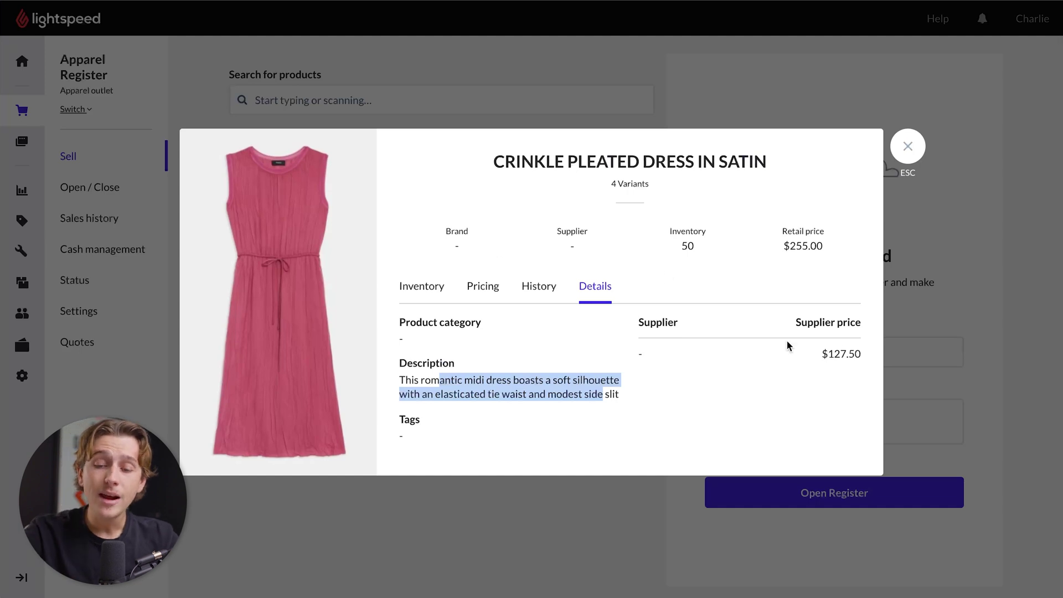
left_click_drag(821, 359, 865, 357)
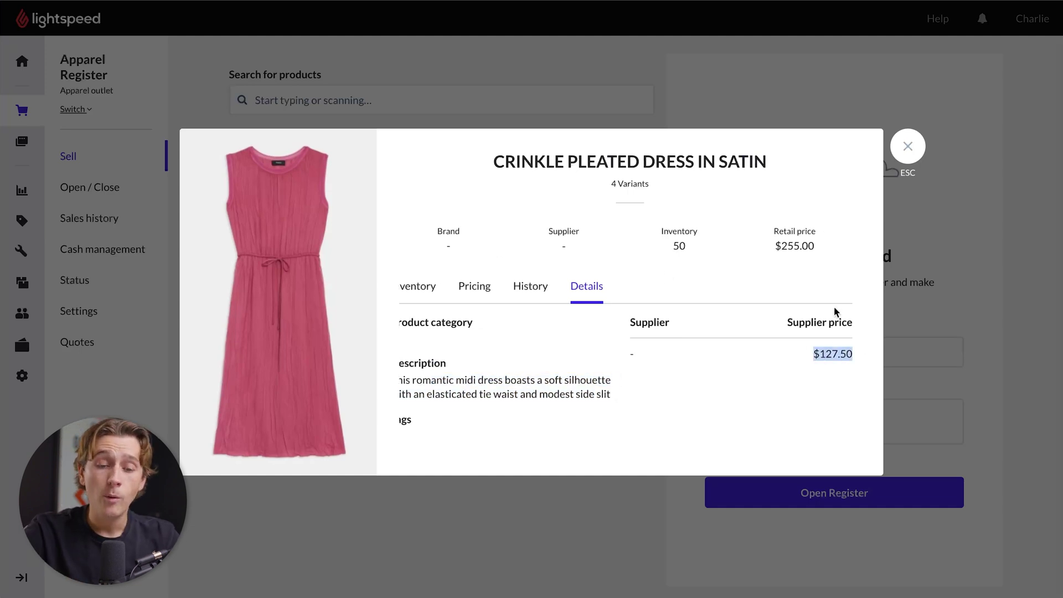
left_click(907, 145)
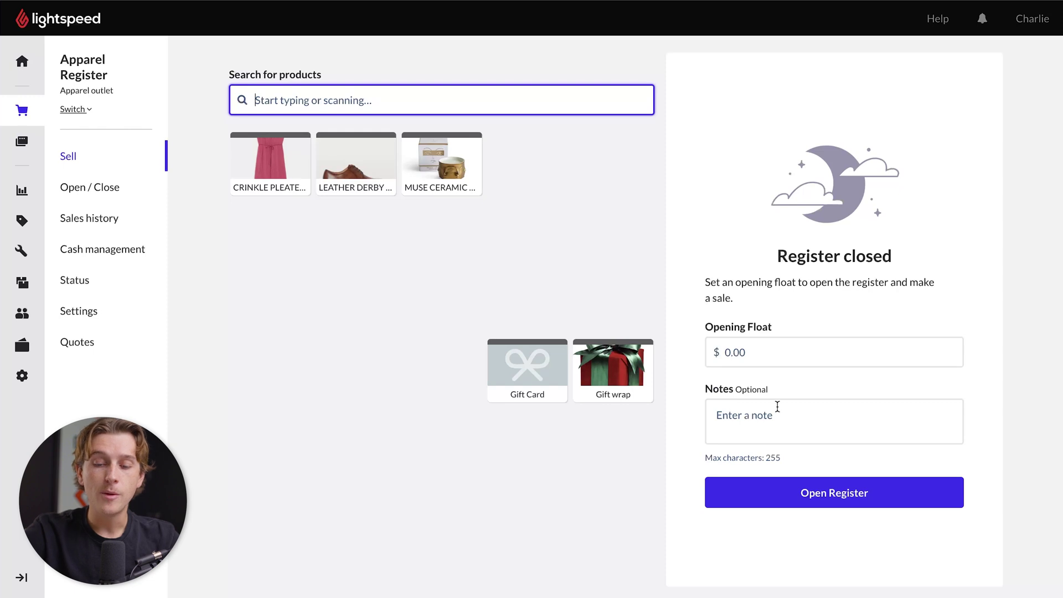
left_click(821, 493)
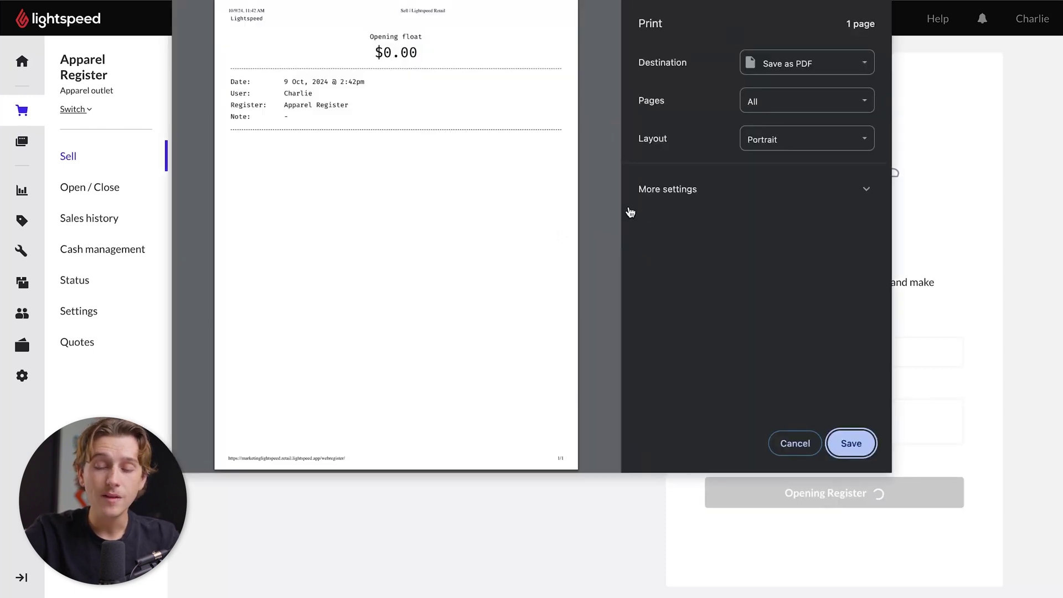
- Skip the float receipt printout and add size 10 BROWN SPRING/SUMMER Leather Derby Shoes to the sale
left_click(795, 443)
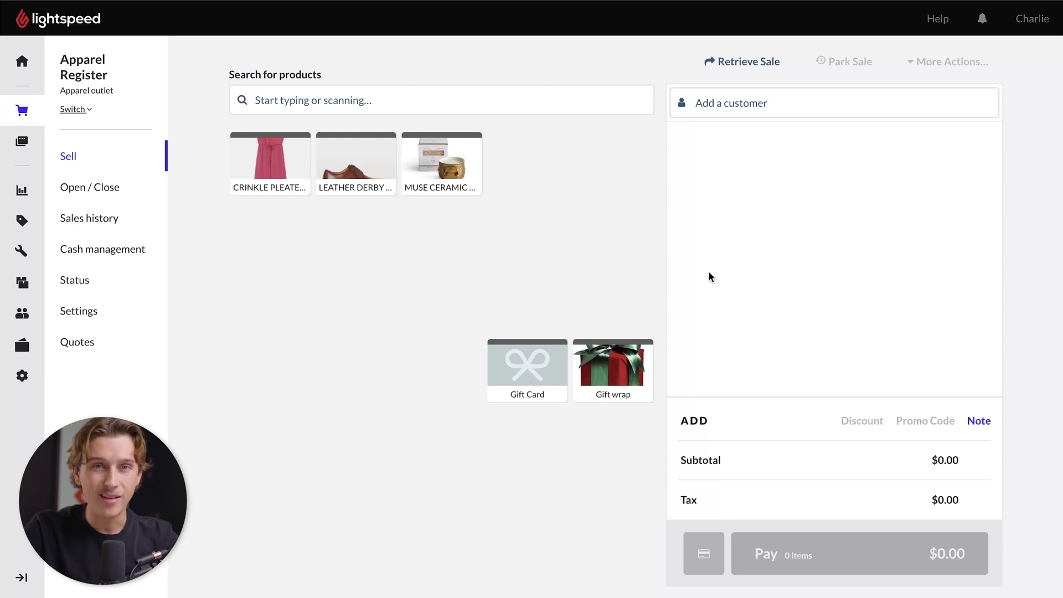
left_click(372, 189)
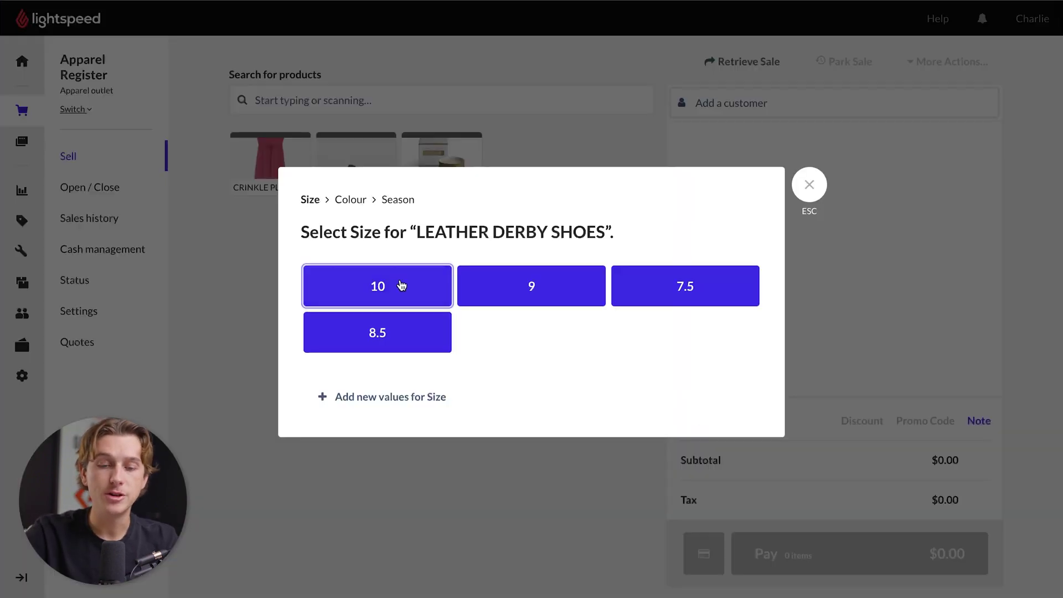
left_click(410, 288)
left_click(441, 299)
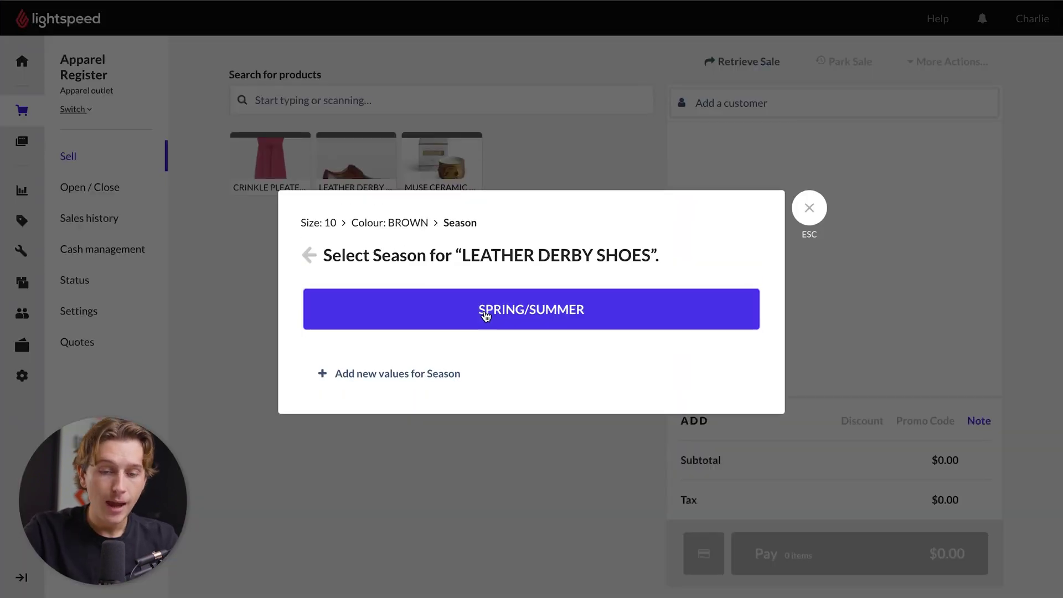
left_click(486, 315)
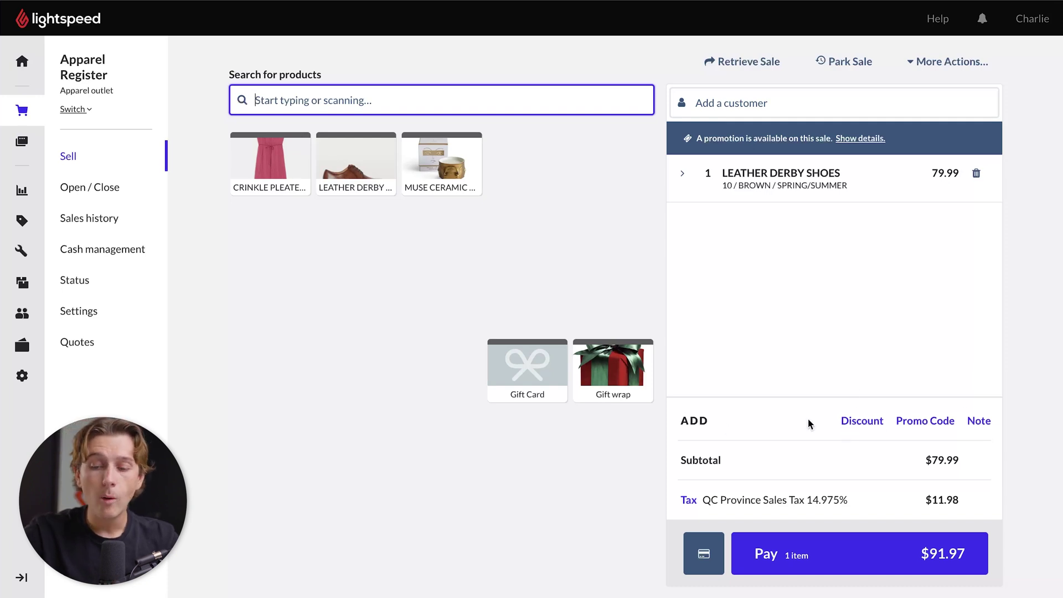
- Start payment for the derby shoes and review the 14.975% Province Sales Tax line
left_click(828, 550)
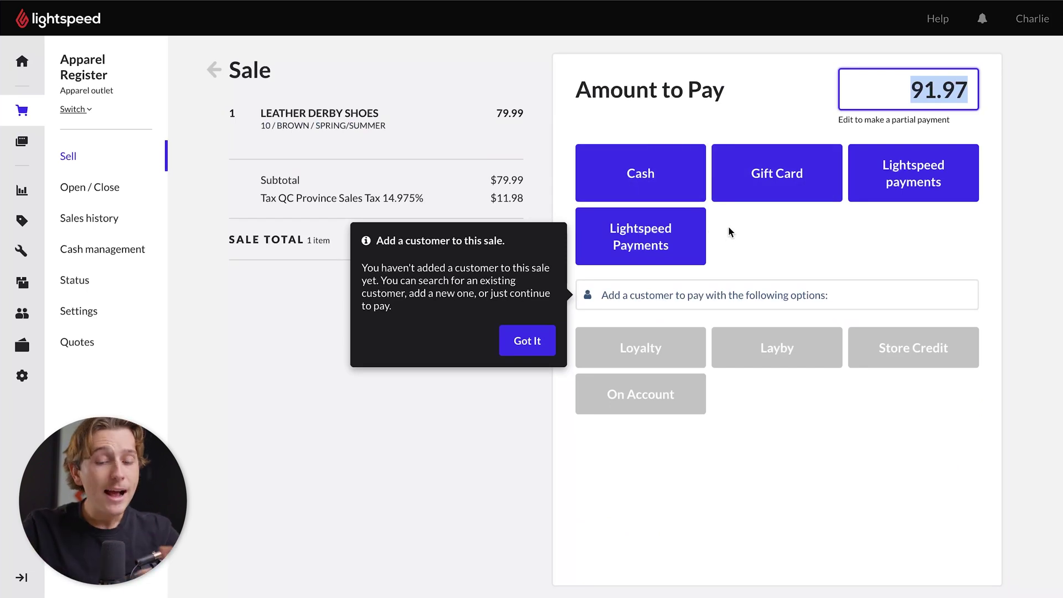
left_click(539, 340)
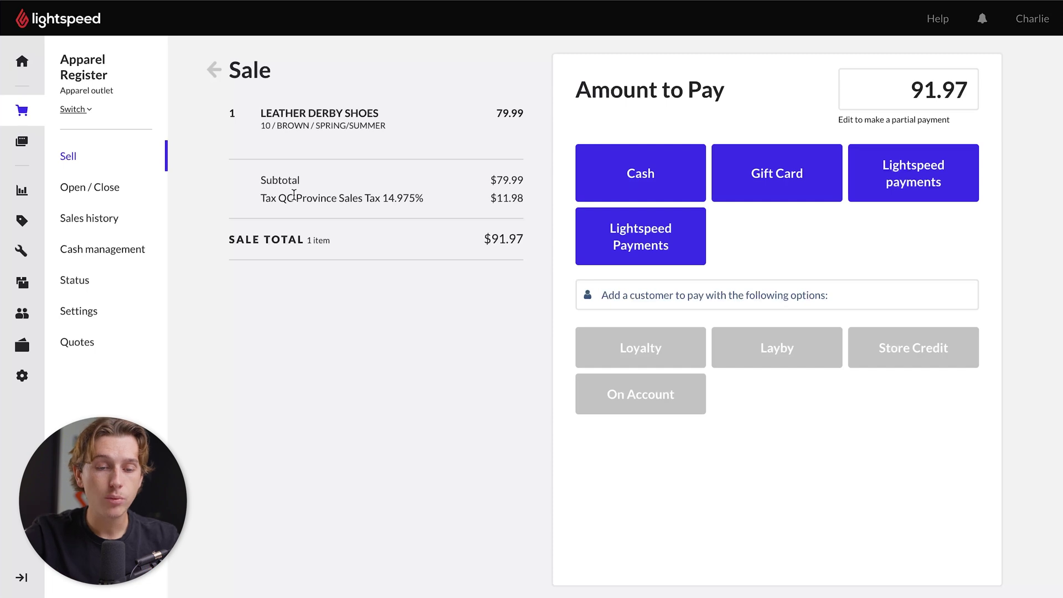
left_click_drag(294, 195, 425, 199)
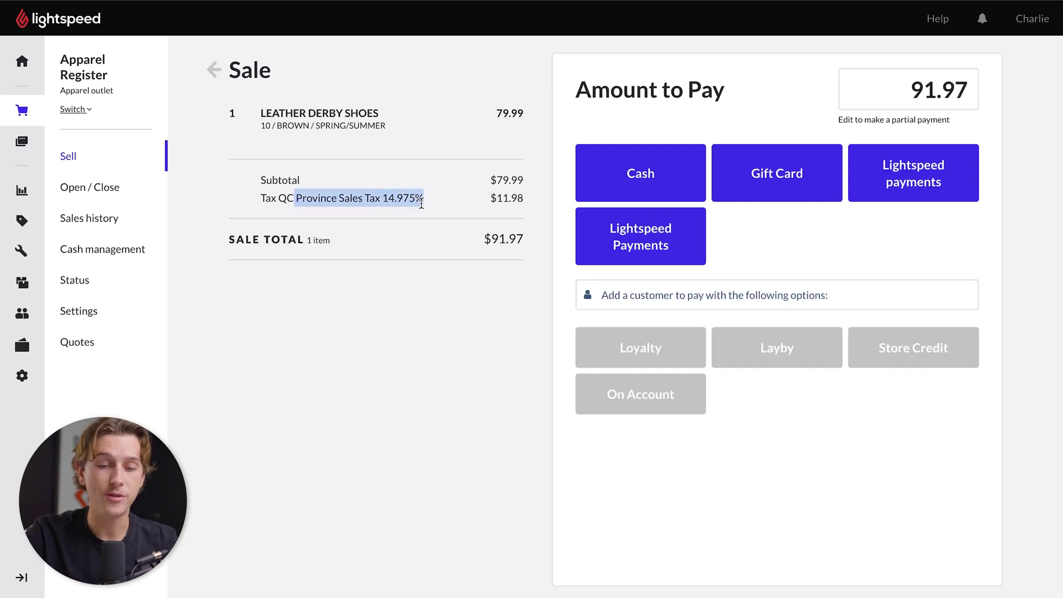
left_click(764, 197)
- Check the gift card option, then record exactly $91.97 received in cash
left_click(783, 177)
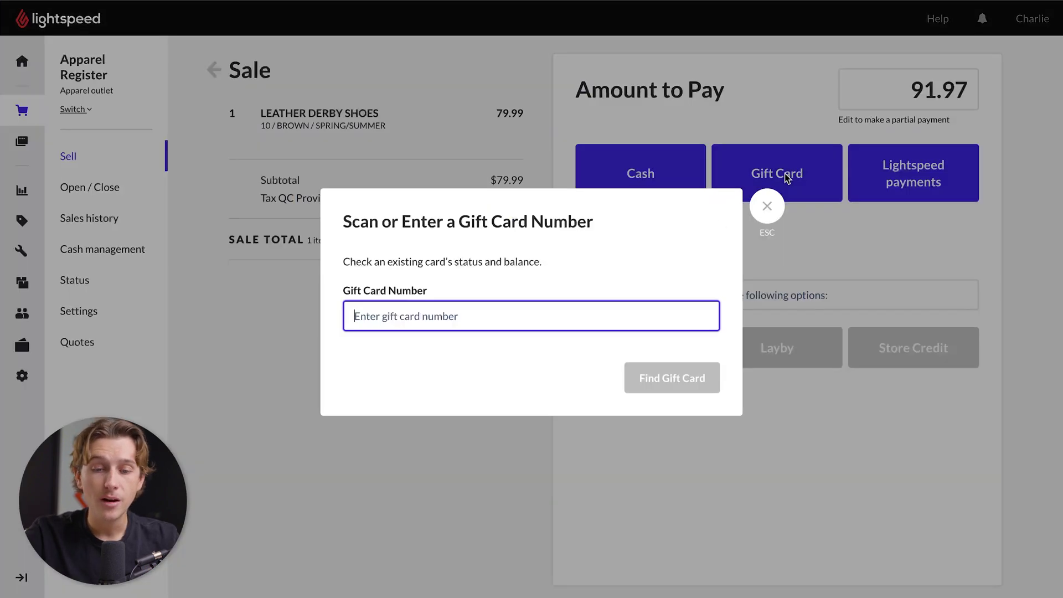
left_click(767, 207)
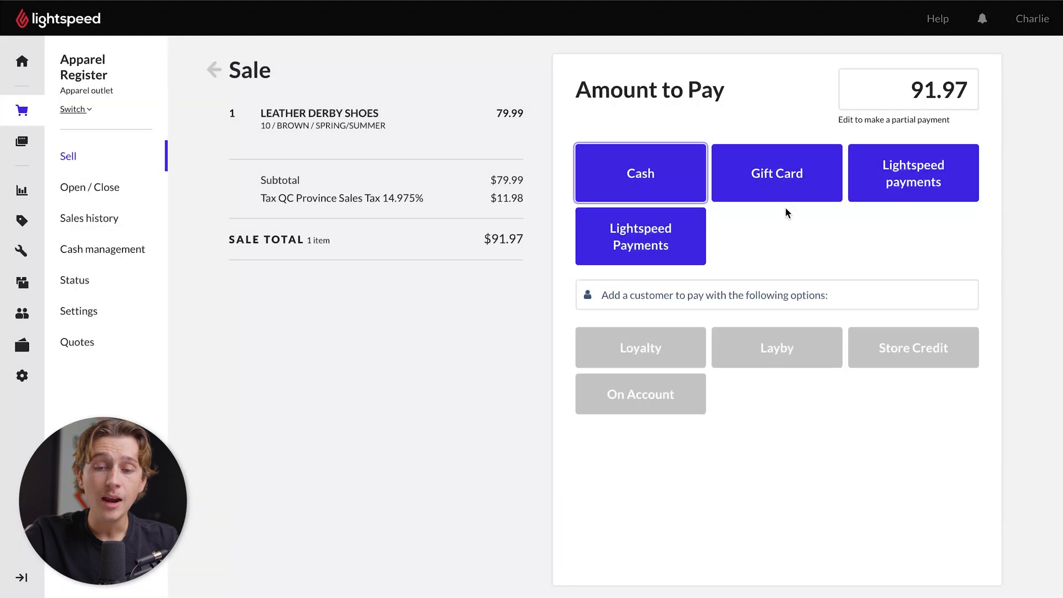
left_click(634, 184)
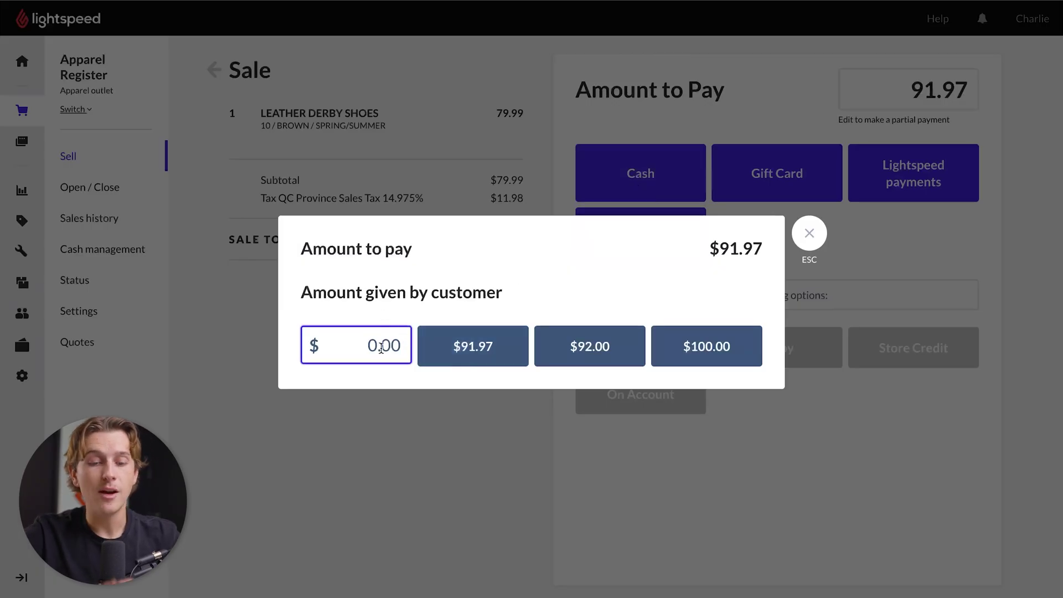
left_click(468, 347)
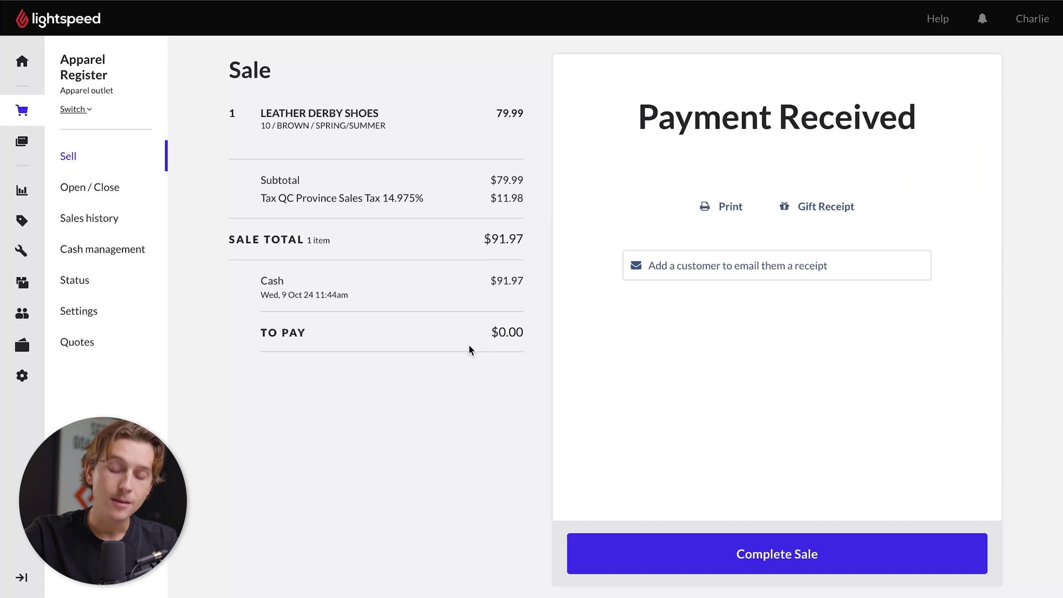